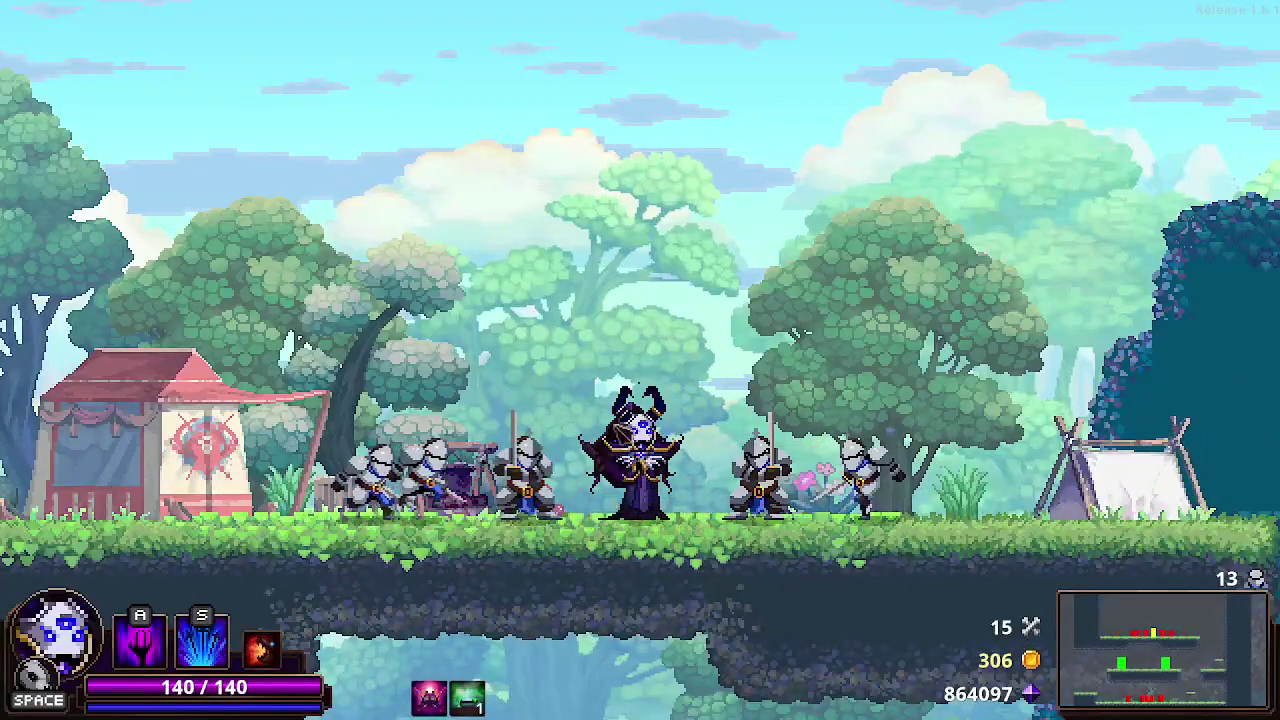
Step: Pause the game, switch to Cheat Engine and try to start a new scan for the value 100
key("Escape")
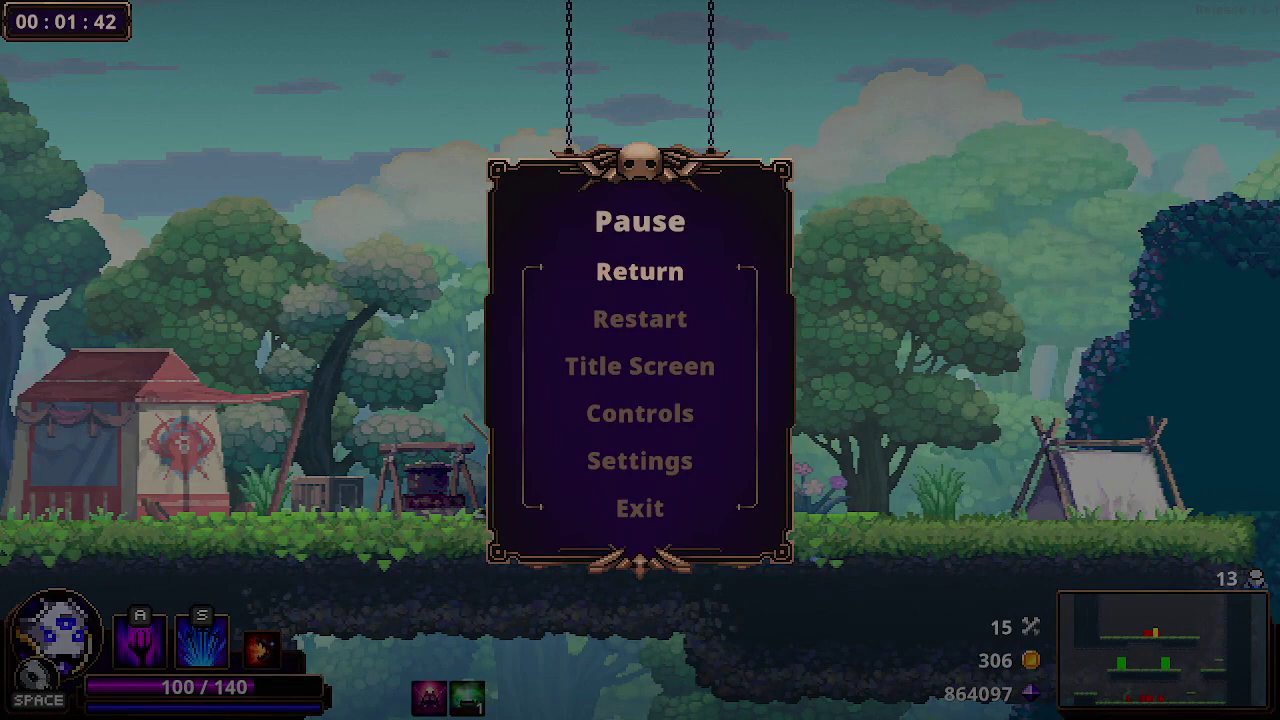
key("alt+Tab")
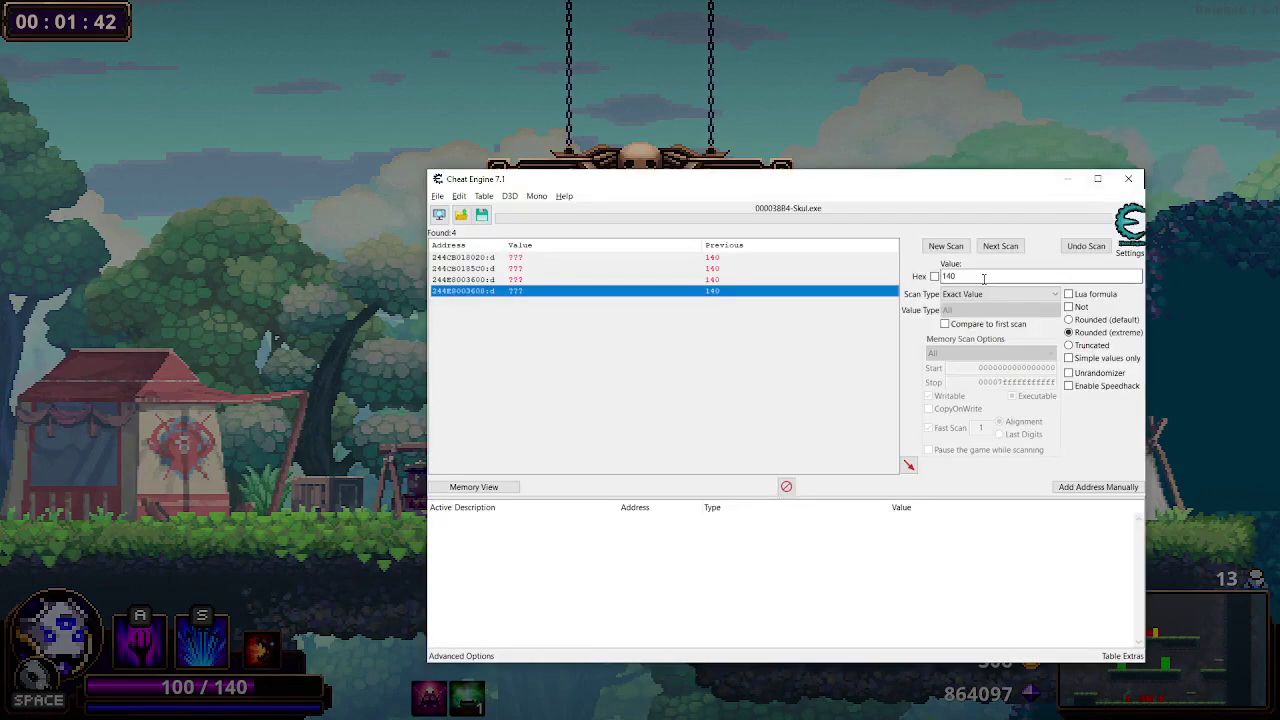
type("100")
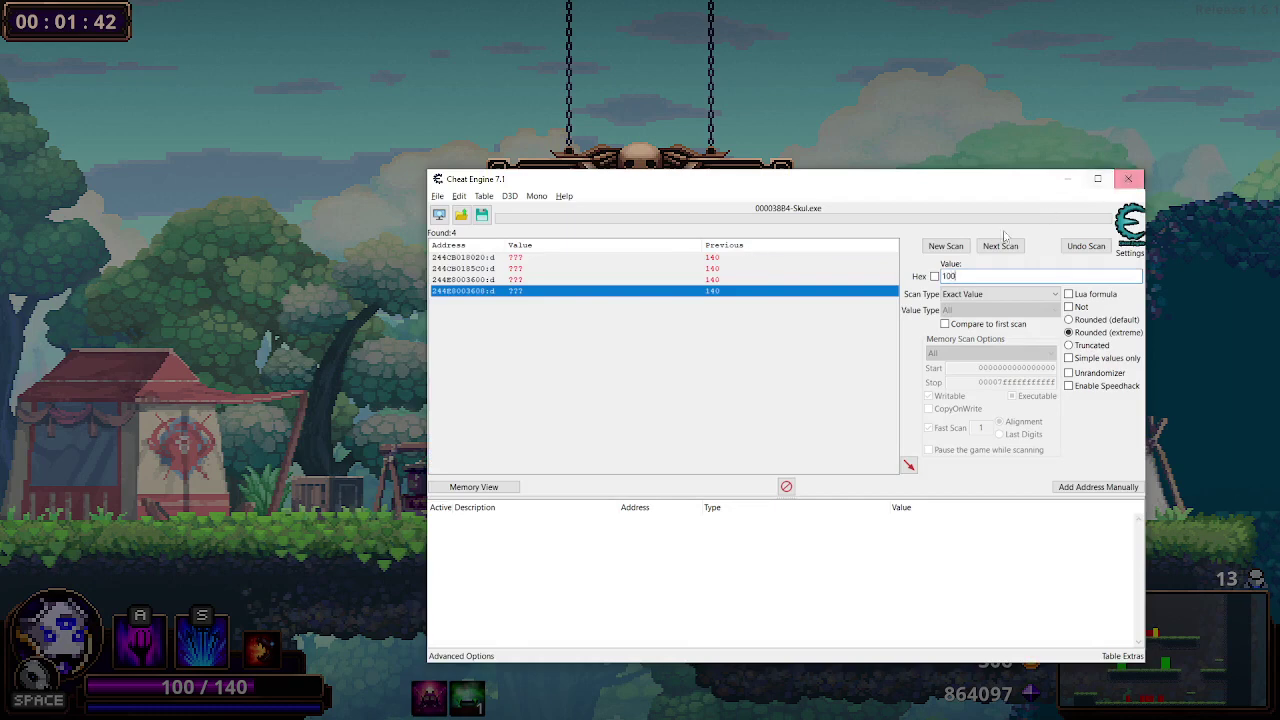
left_click(929, 245)
left_click(929, 244)
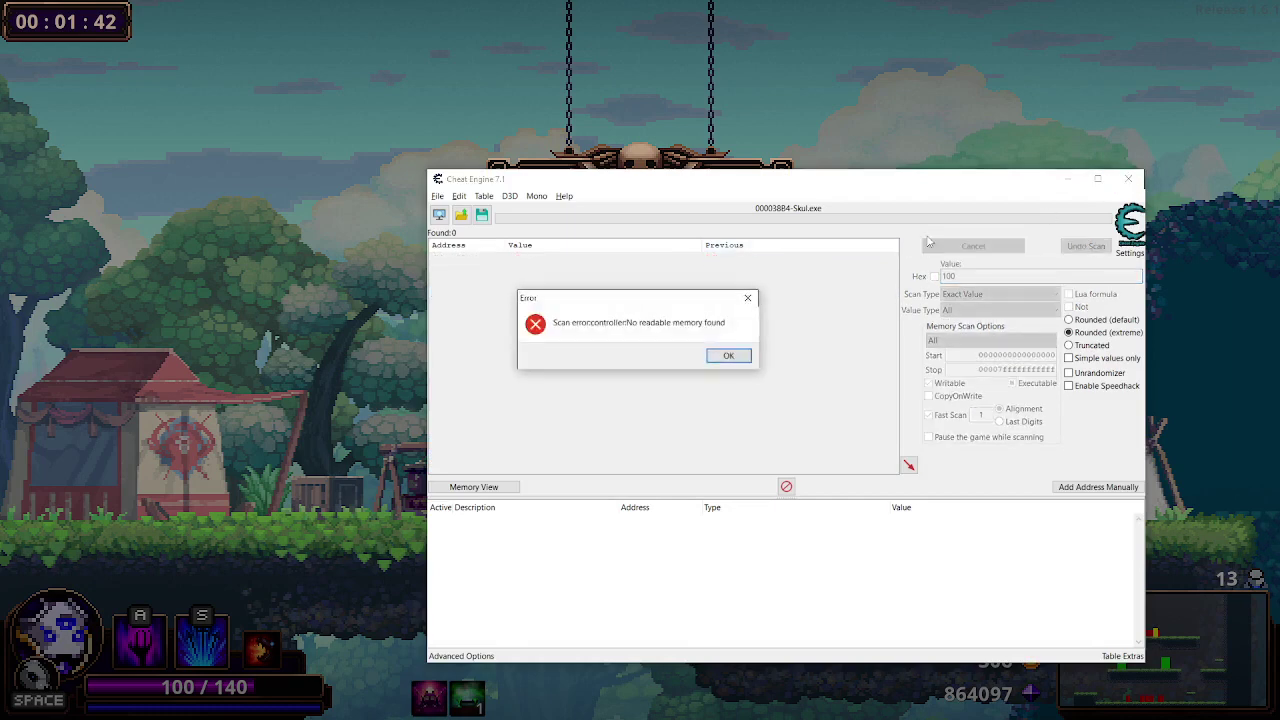
left_click(747, 354)
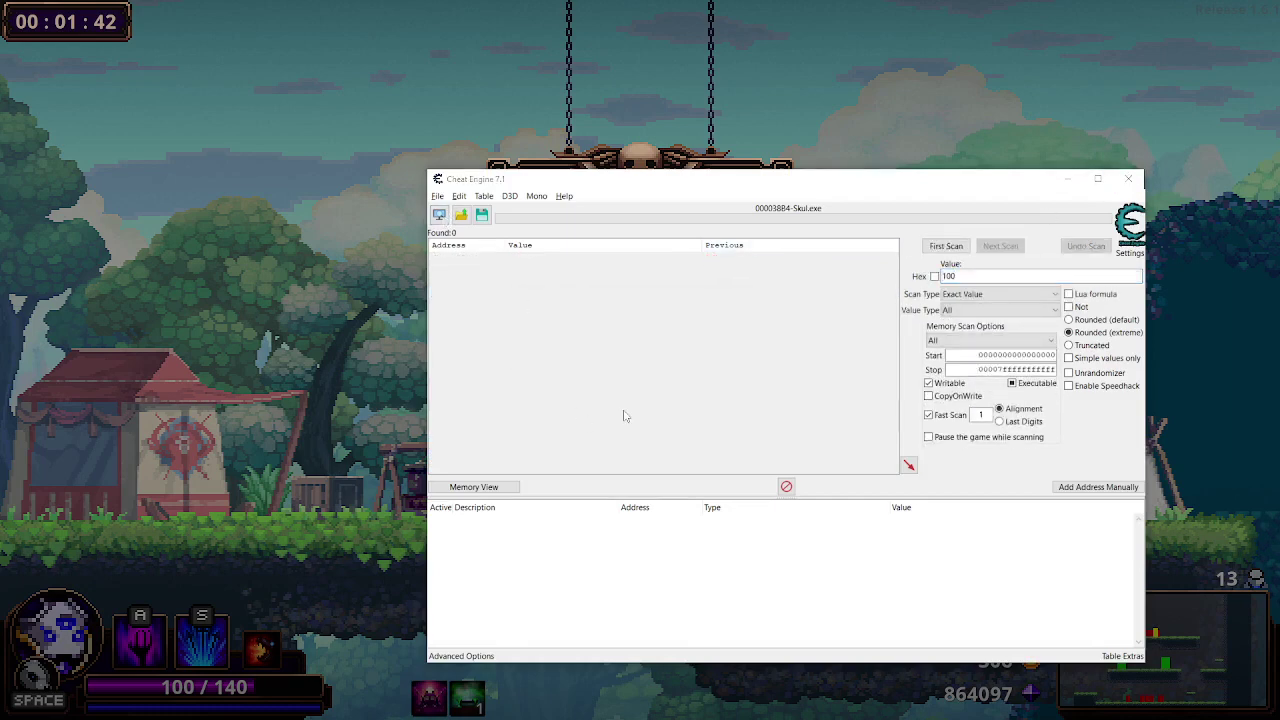
Step: Attach to the 00004528-Skul process and scan for the exact value 100, repeating the scan to filter the results
left_click_drag(766, 163, 718, 153)
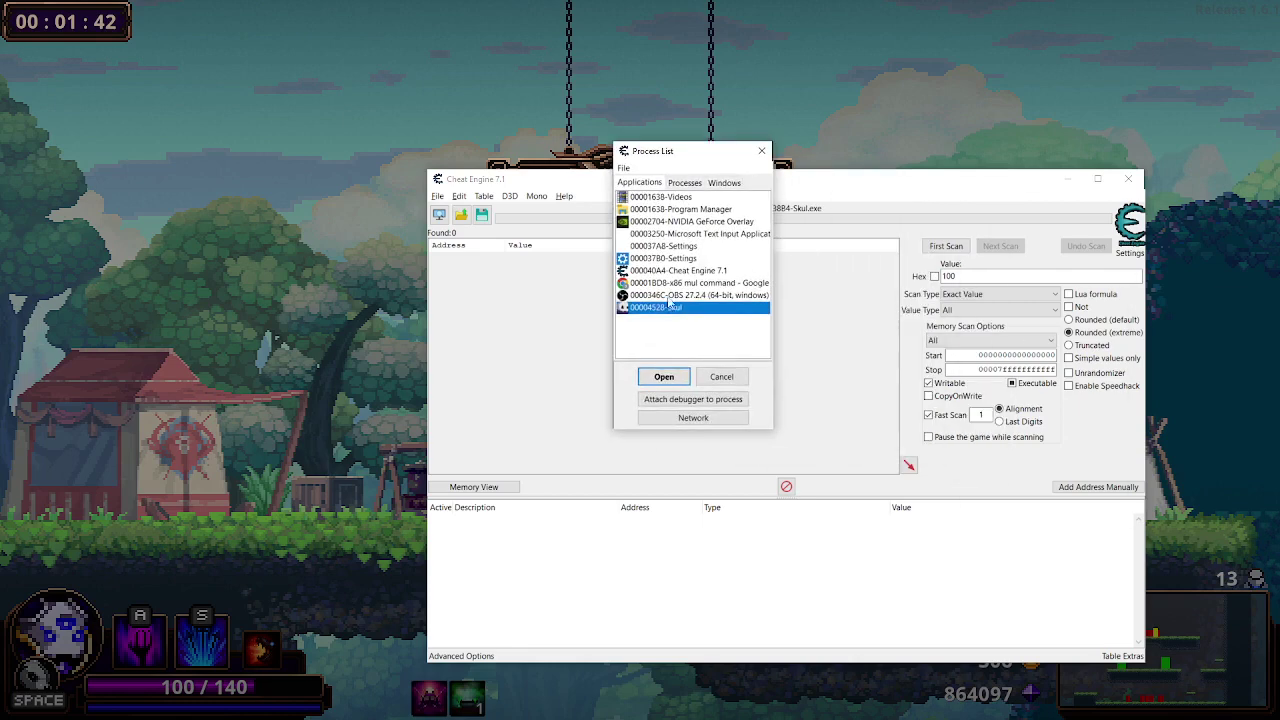
left_click(663, 376)
left_click(946, 246)
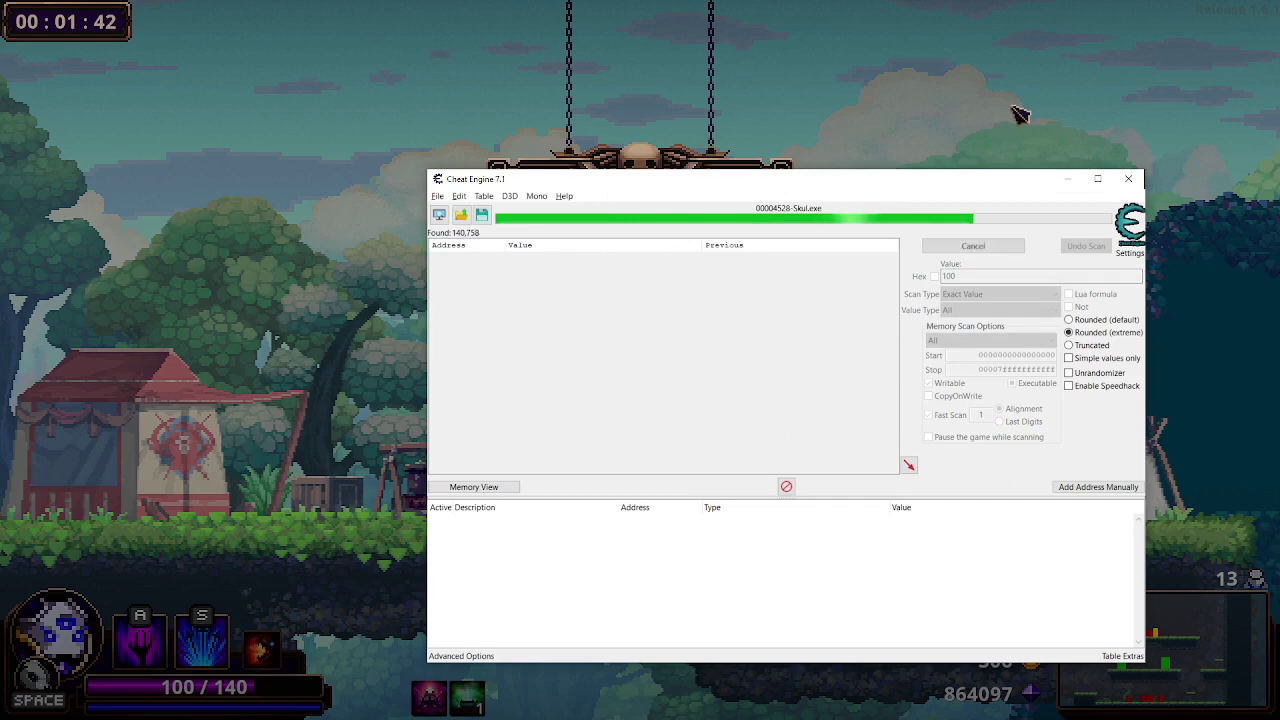
left_click(992, 246)
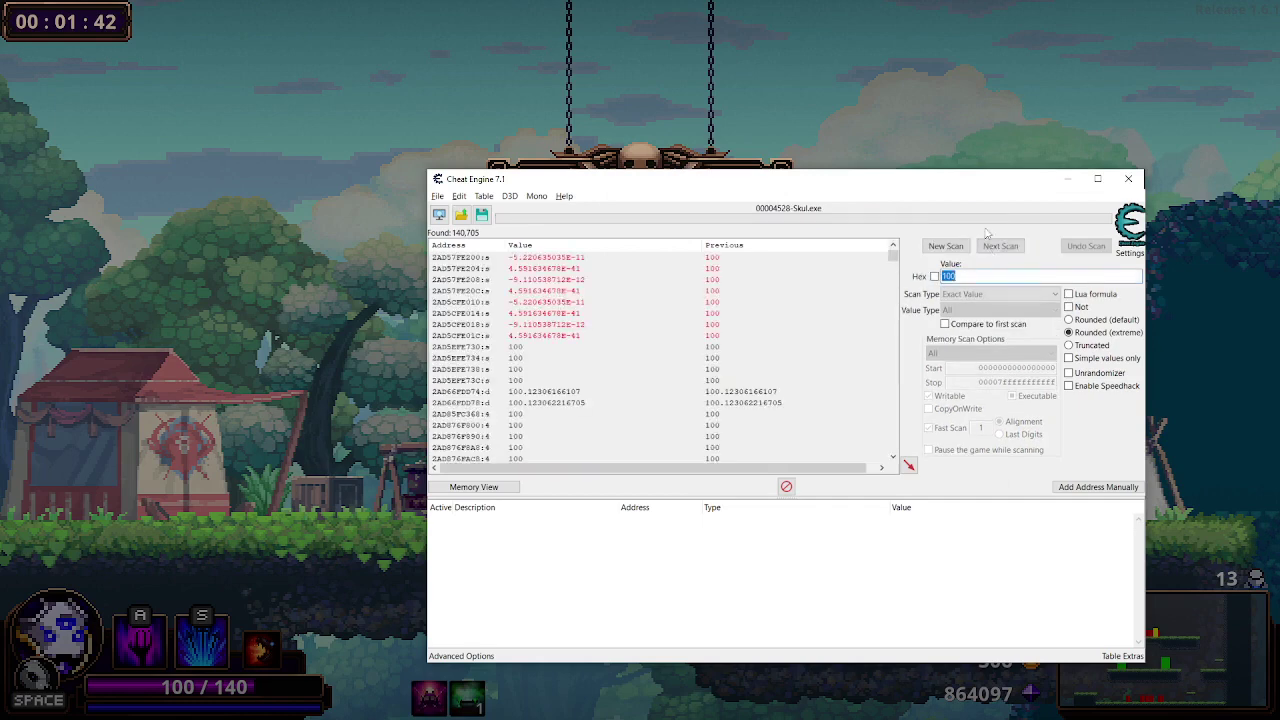
left_click(987, 247)
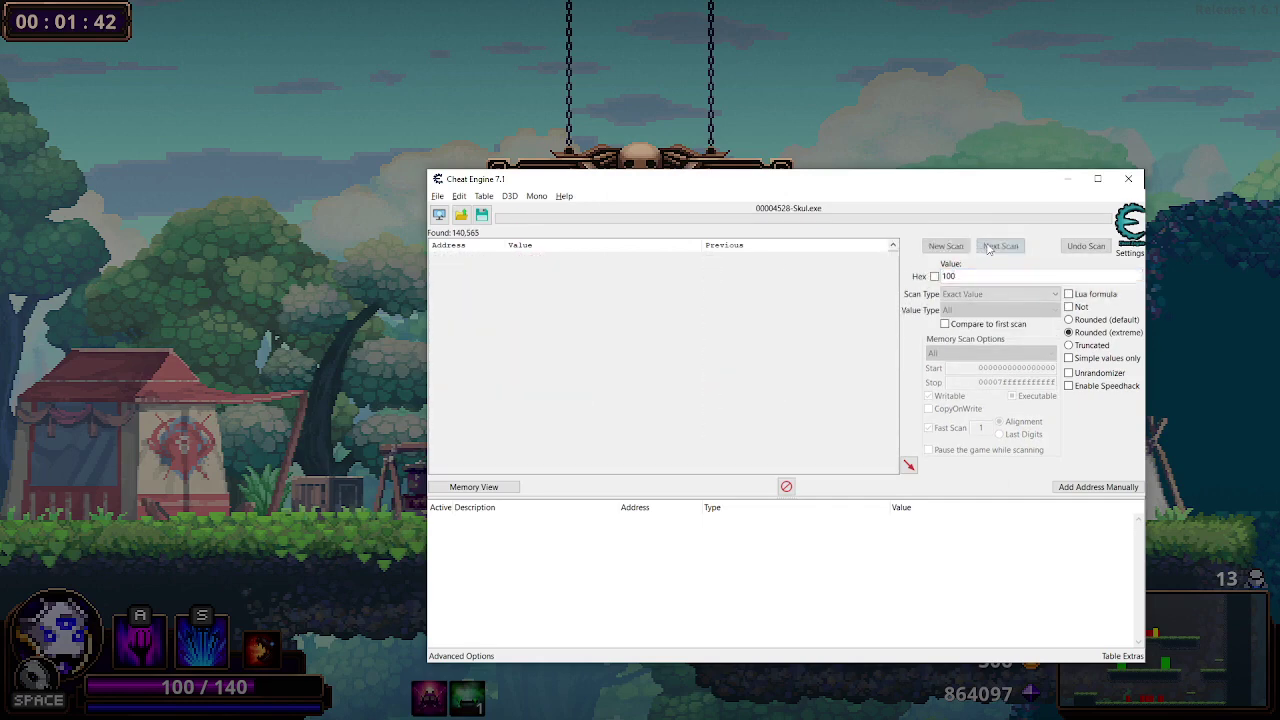
Step: Resume the game to take damage, pause it again and narrow the Cheat Engine scan to the value 95
left_click(1000, 117)
left_click(643, 278)
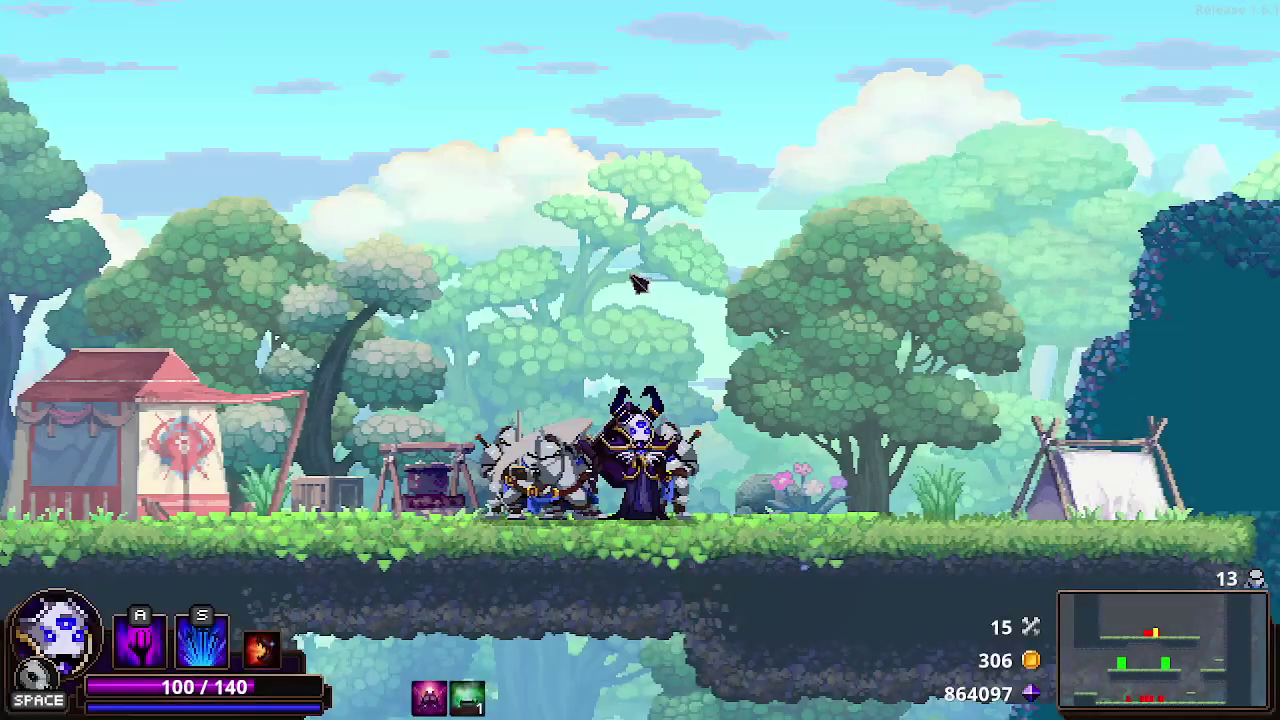
key("Escape")
key("alt+Tab")
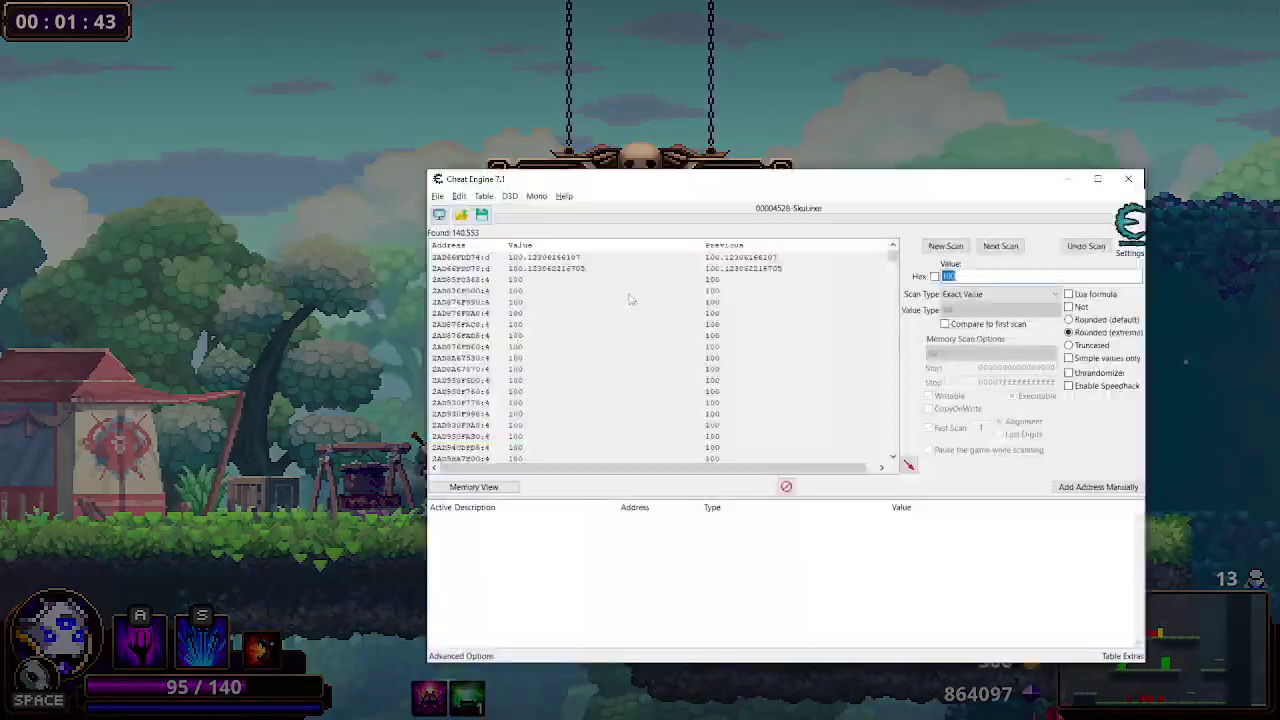
type("95")
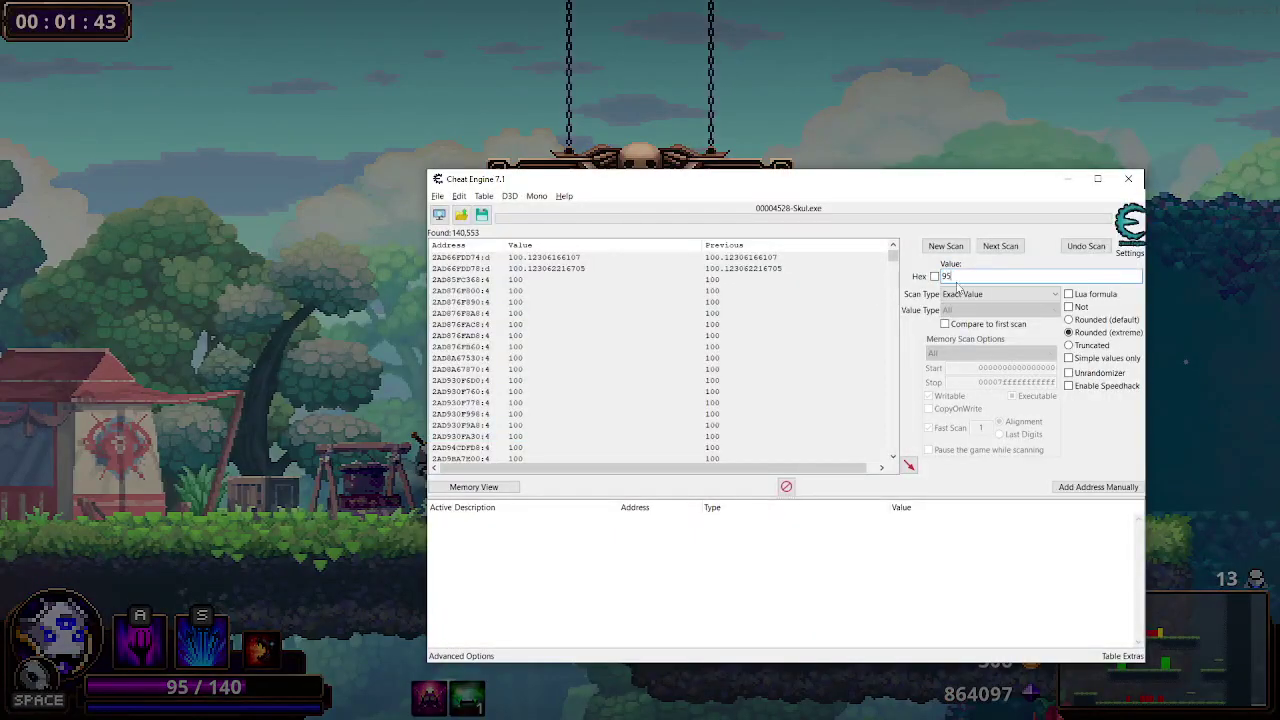
left_click(1000, 246)
Step: Add the found health address to the address list, browse its memory region and open the data structure dissector for it
double_click(746, 258)
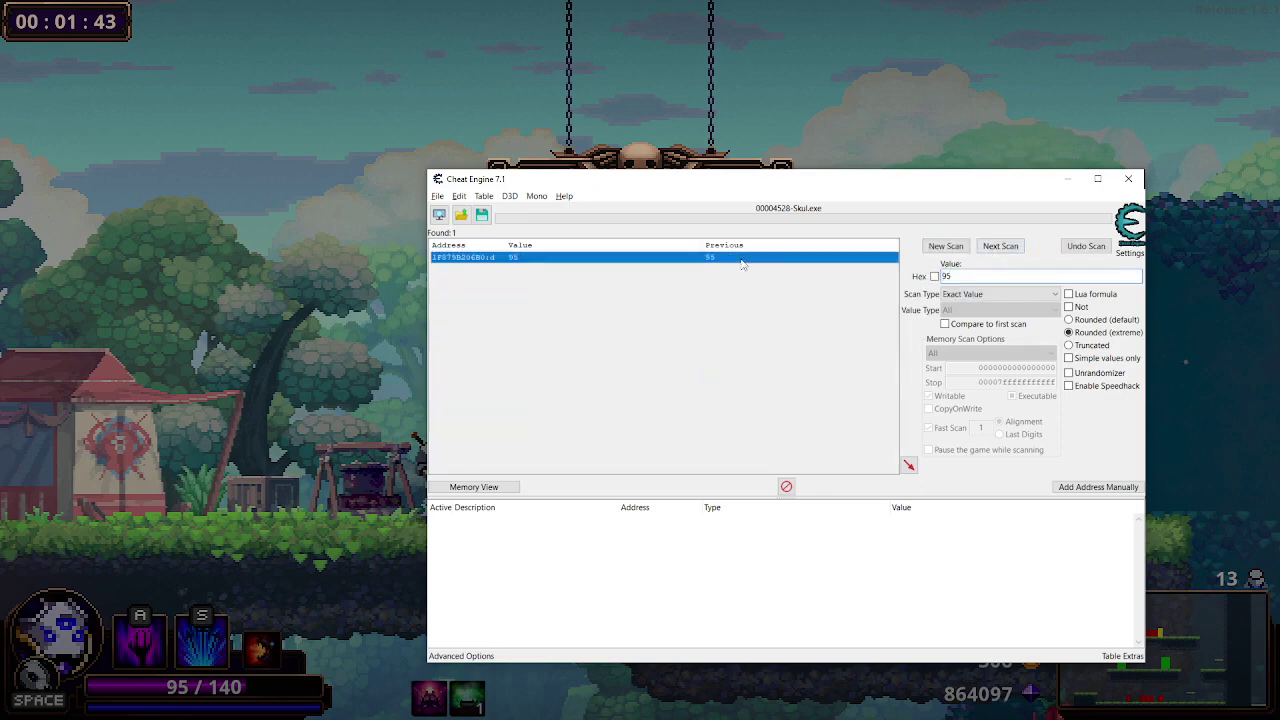
right_click(896, 520)
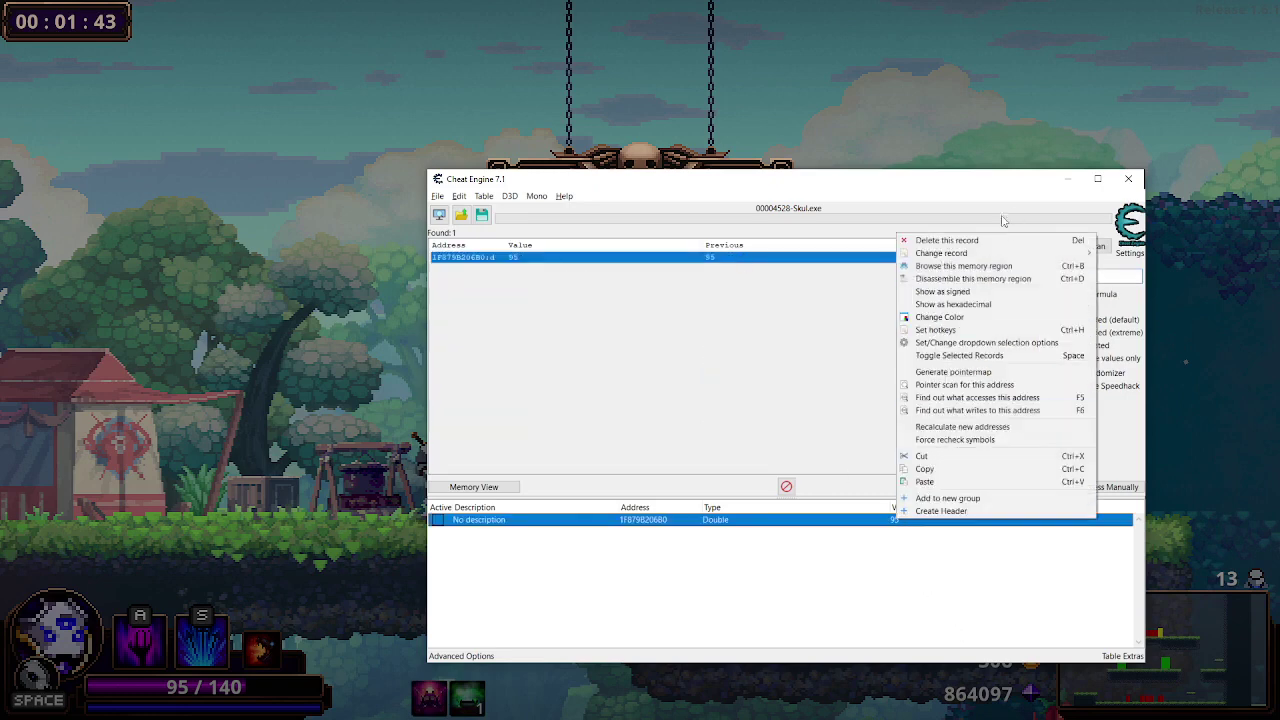
left_click(982, 268)
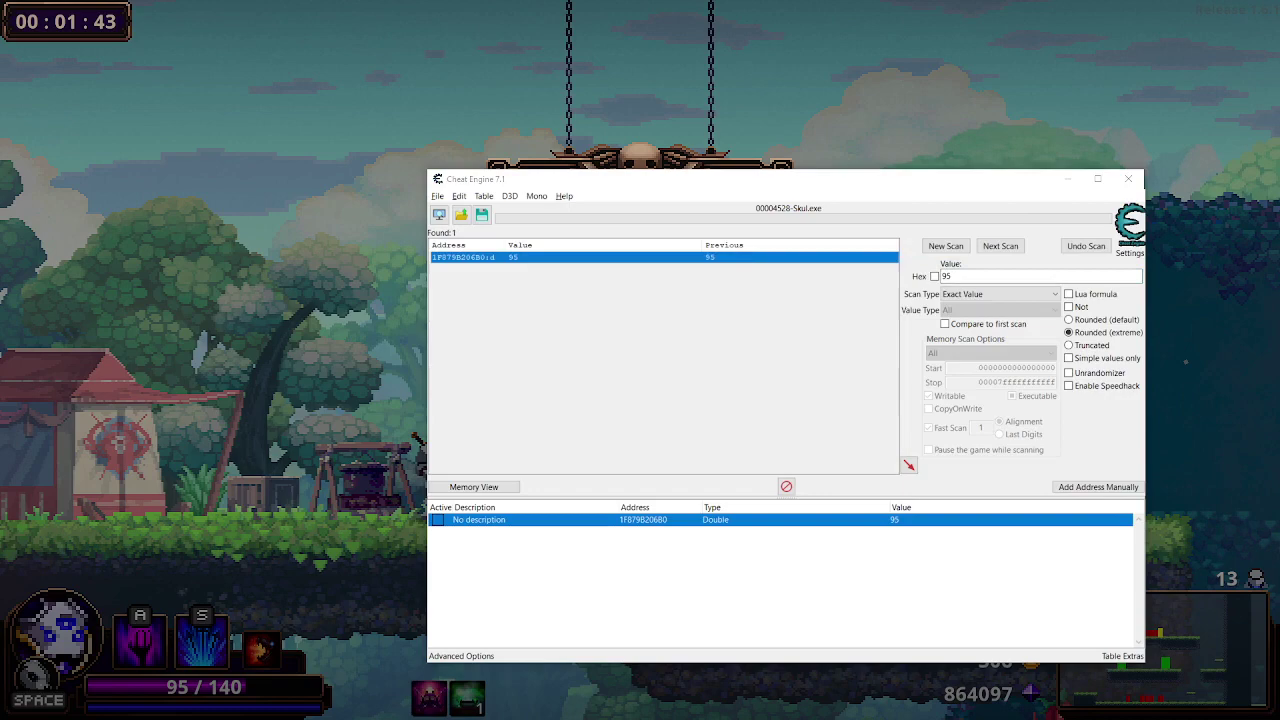
left_click(514, 208)
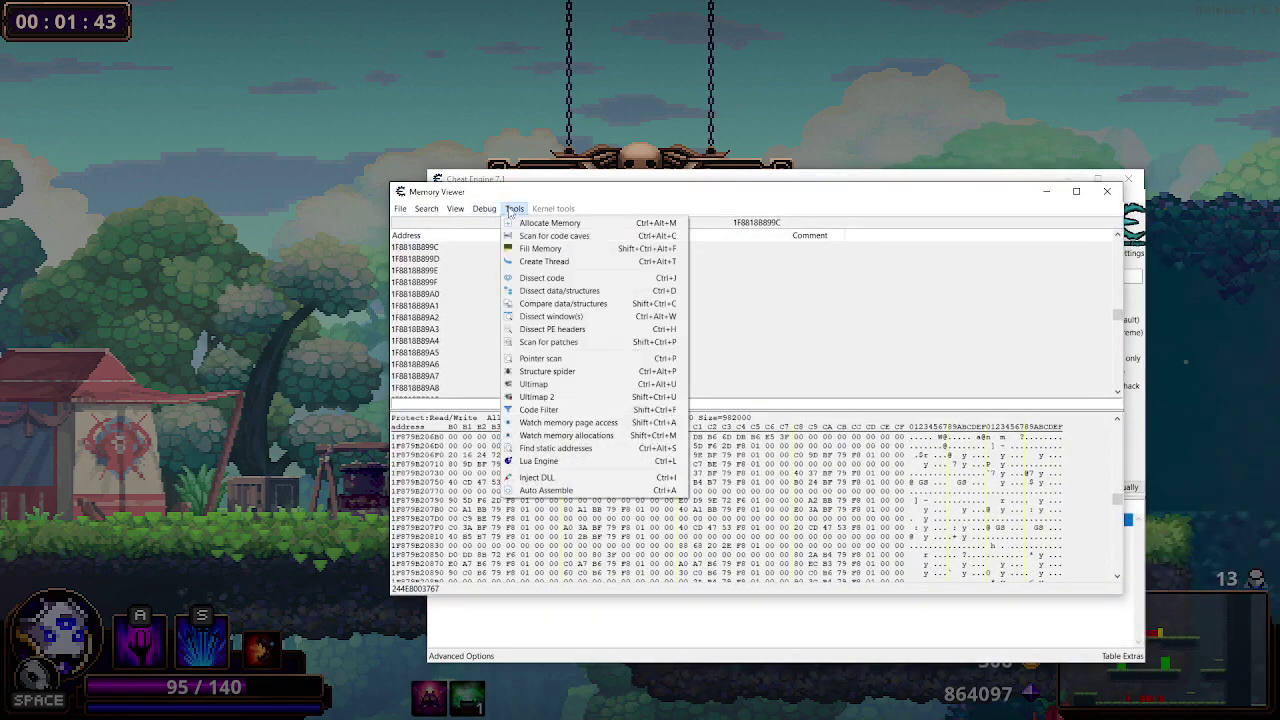
left_click(535, 291)
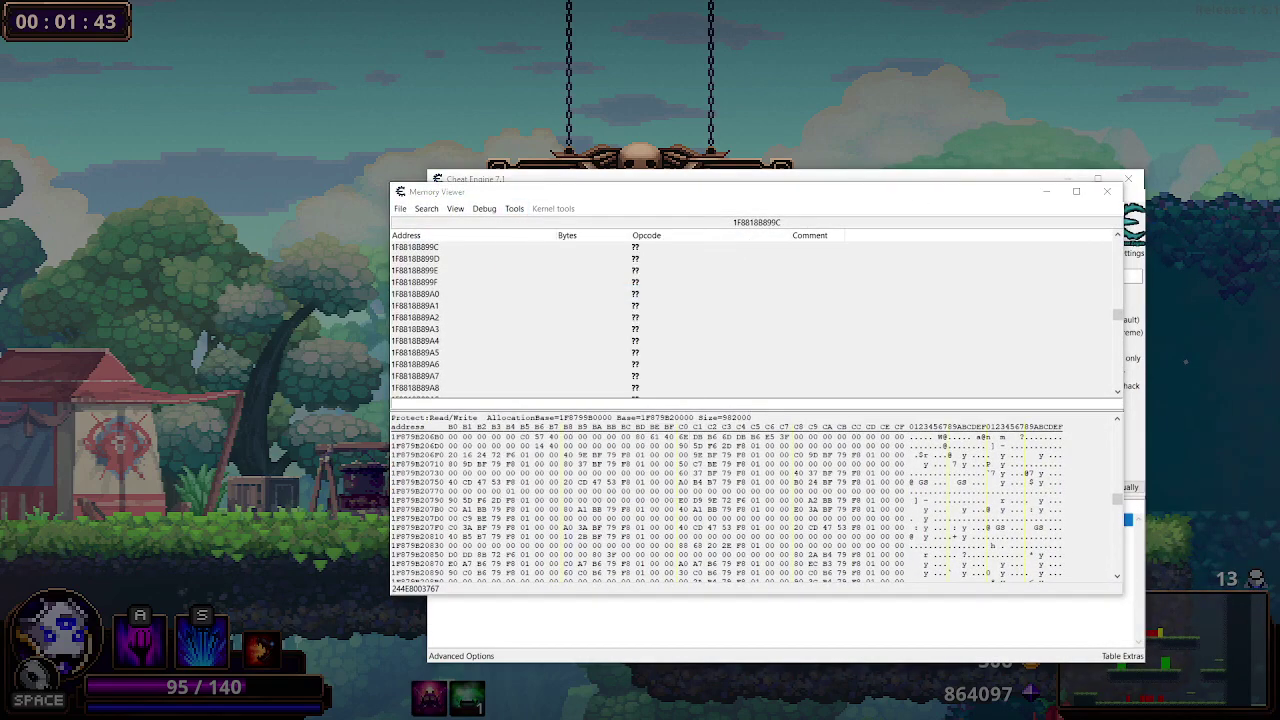
left_click_drag(762, 193, 500, 105)
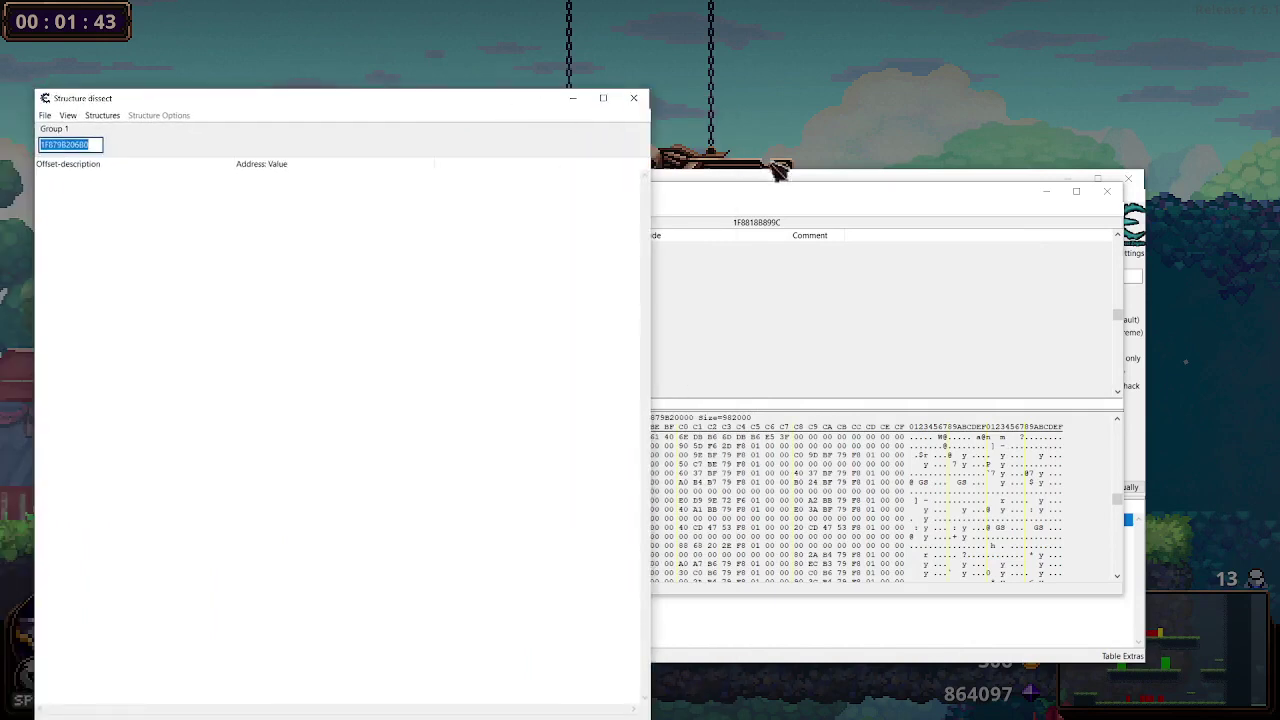
Step: Define a new structure for the health address with guessed field types and size 4096, accepting the suggested name
left_click(742, 176)
left_click(536, 196)
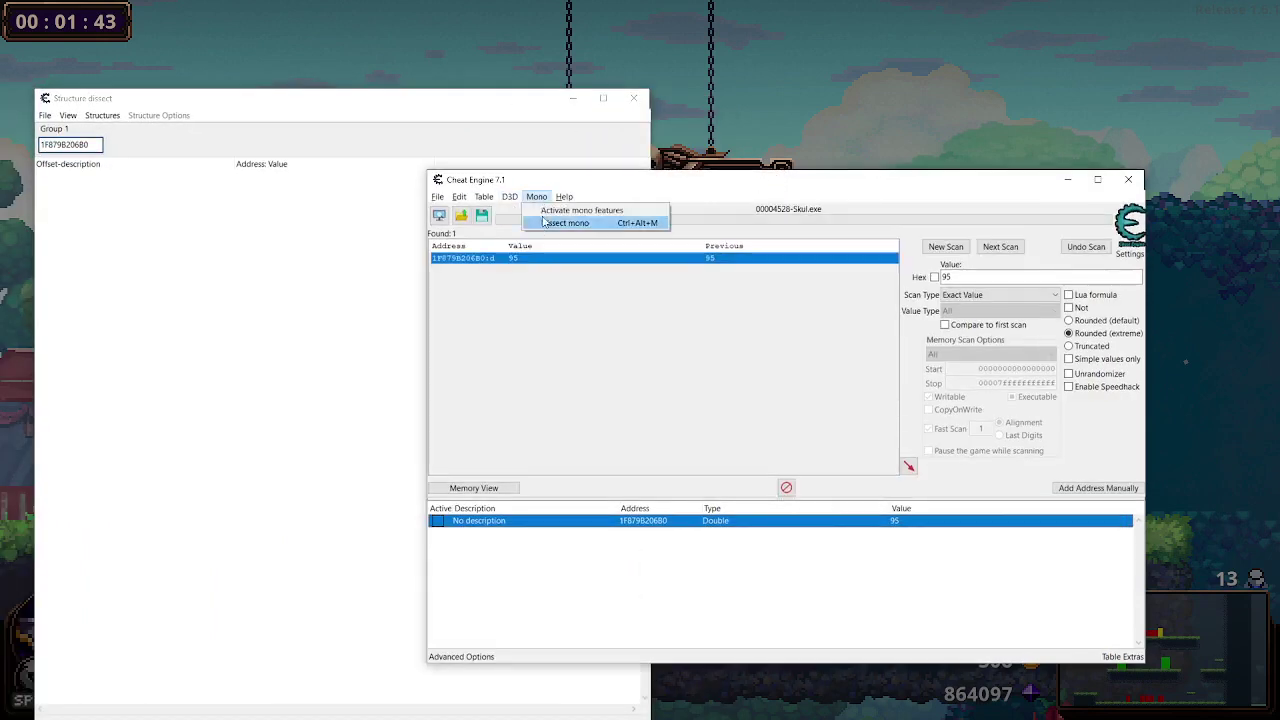
left_click(391, 108)
left_click(391, 108)
left_click(102, 115)
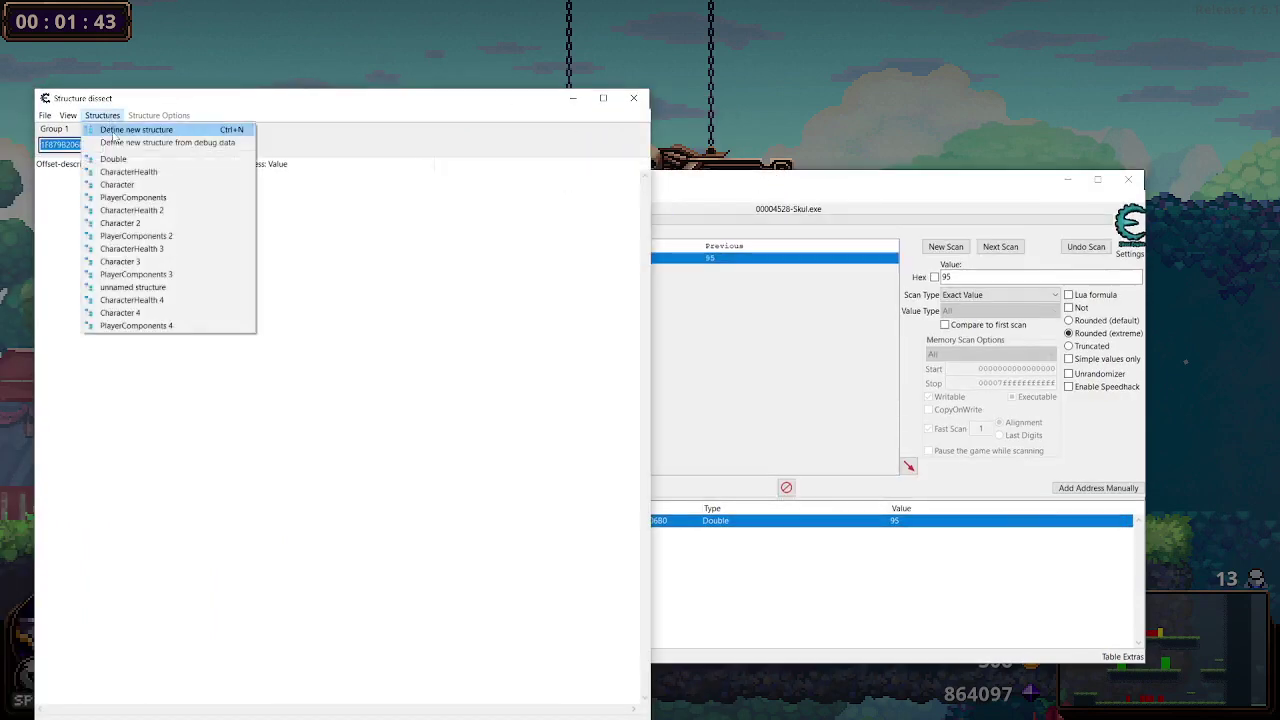
left_click(157, 134)
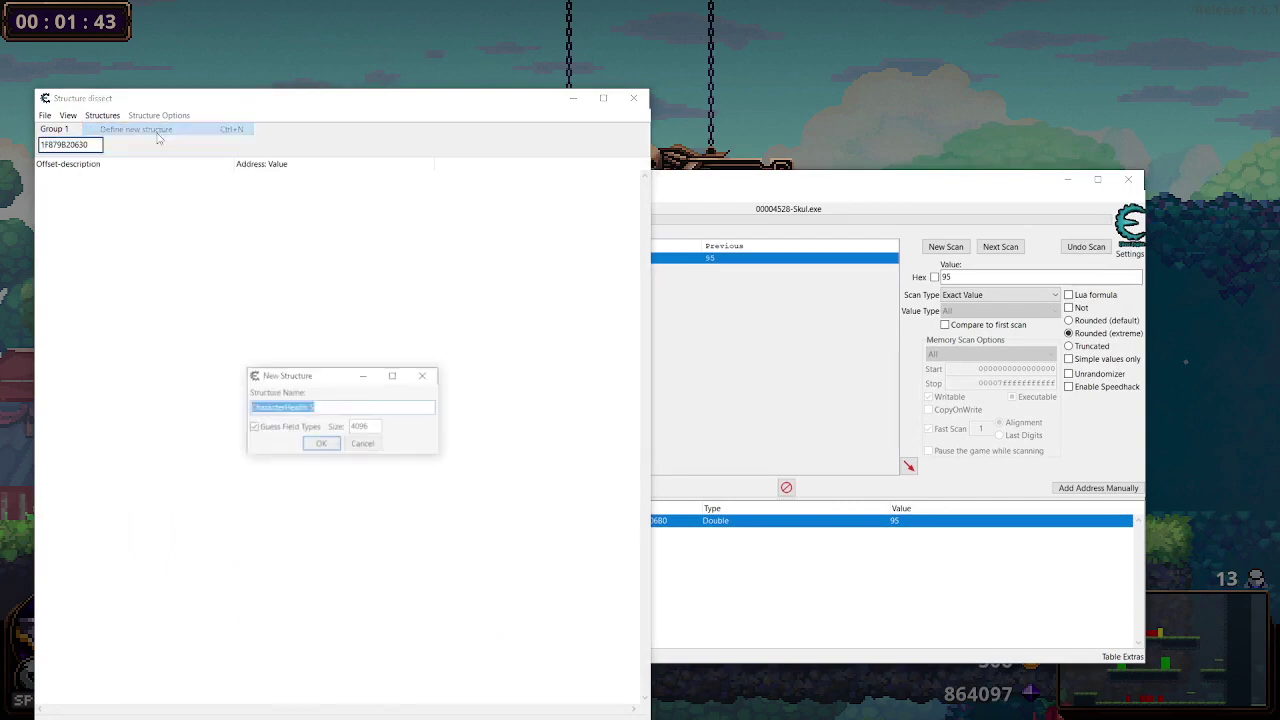
left_click(321, 445)
left_click_drag(312, 100, 652, 65)
left_click(468, 161)
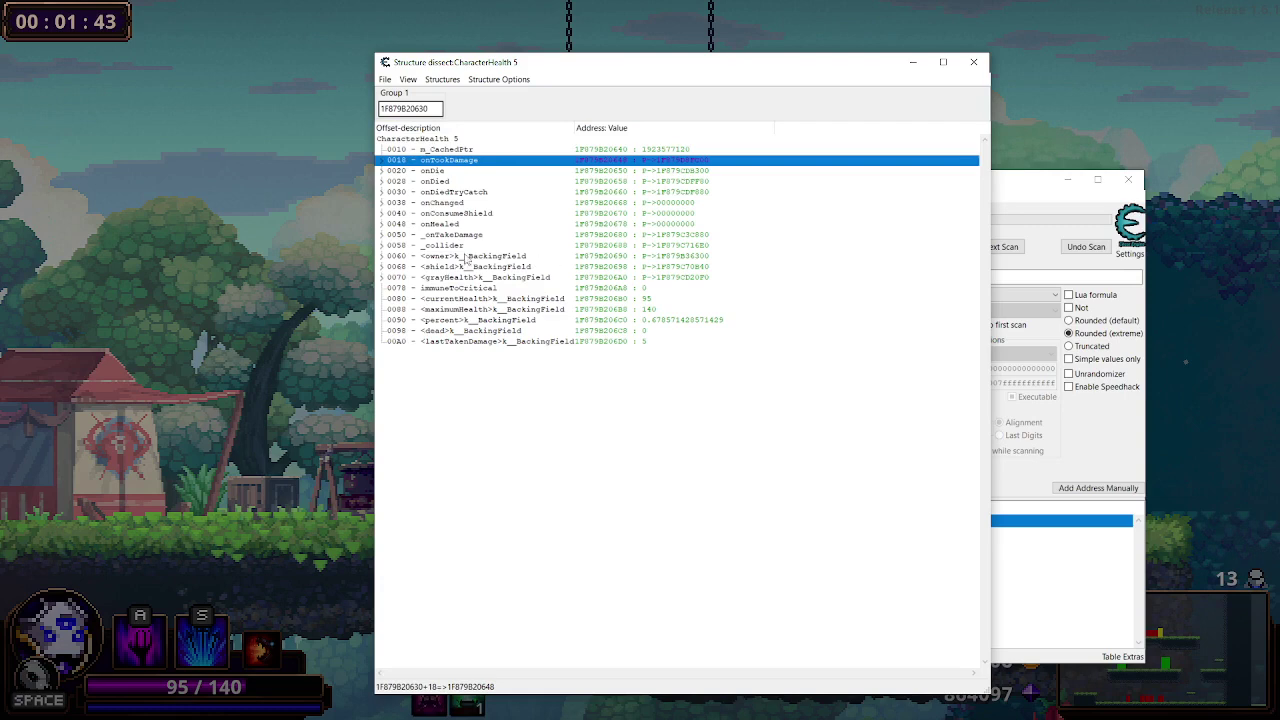
Step: Copy the owner backing field's pointer address and set it, 1F879B36300, as the dissected base address
double_click(659, 260)
left_click(497, 365)
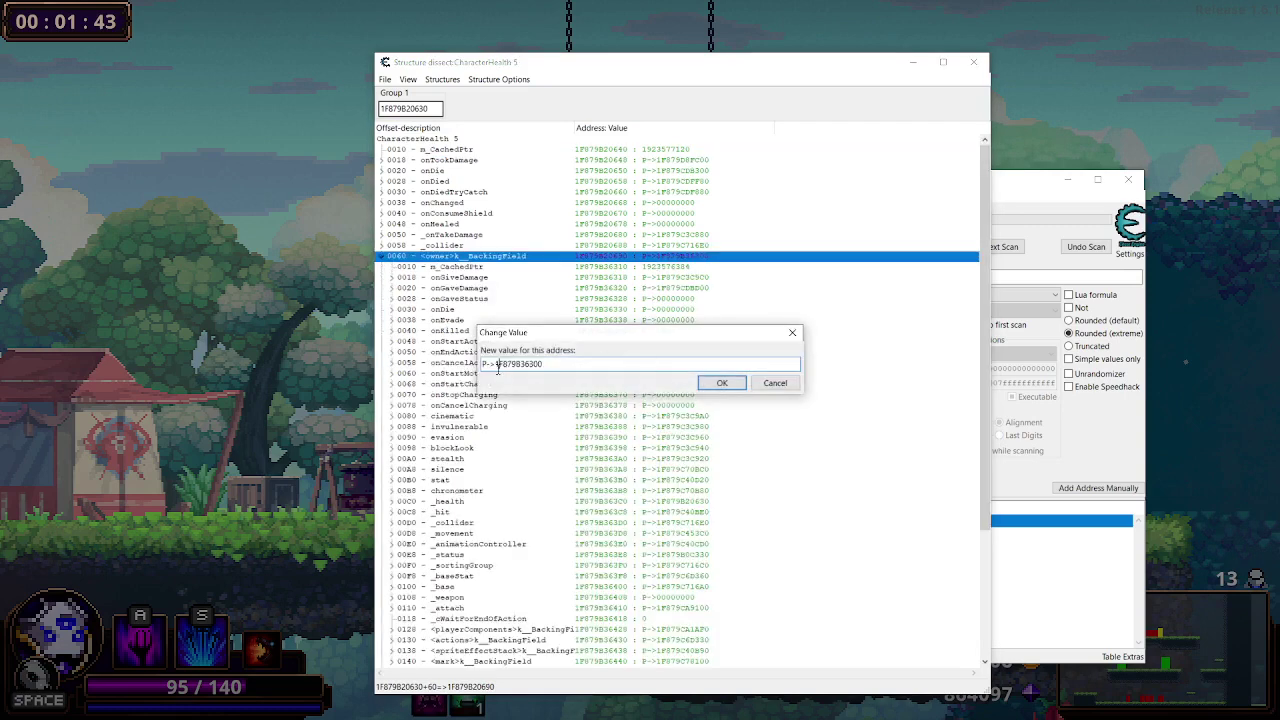
left_click_drag(497, 365, 553, 367)
key("ctrl+c")
left_click(775, 383)
double_click(410, 108)
key("ctrl+v")
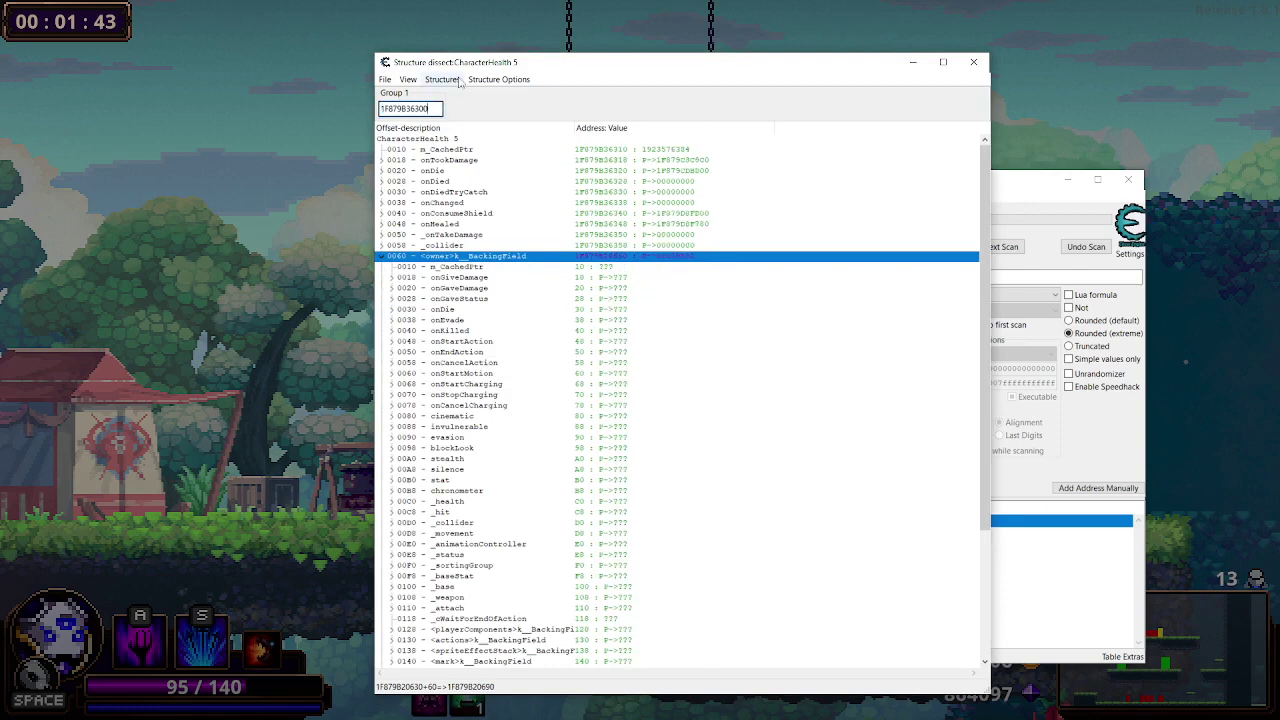
Step: Define a new structure named Character 5 with guessed field types at this address and select its _health element
left_click(459, 80)
left_click(470, 94)
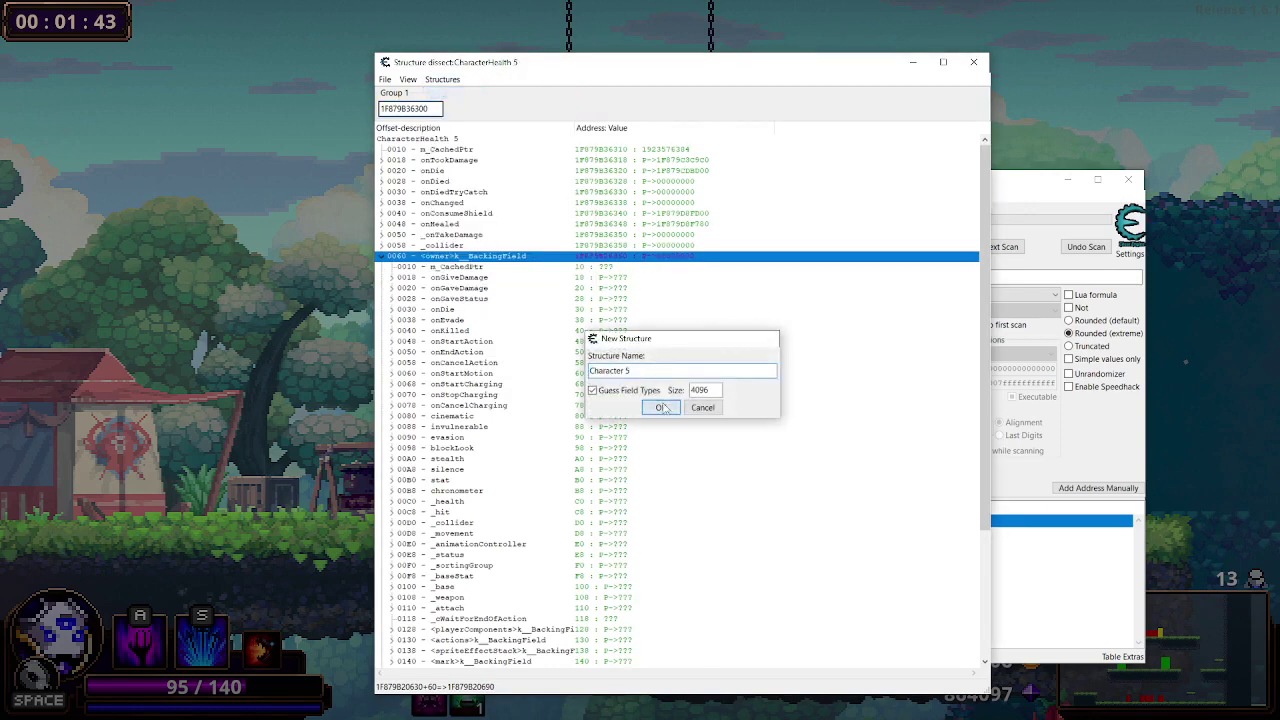
left_click(661, 407)
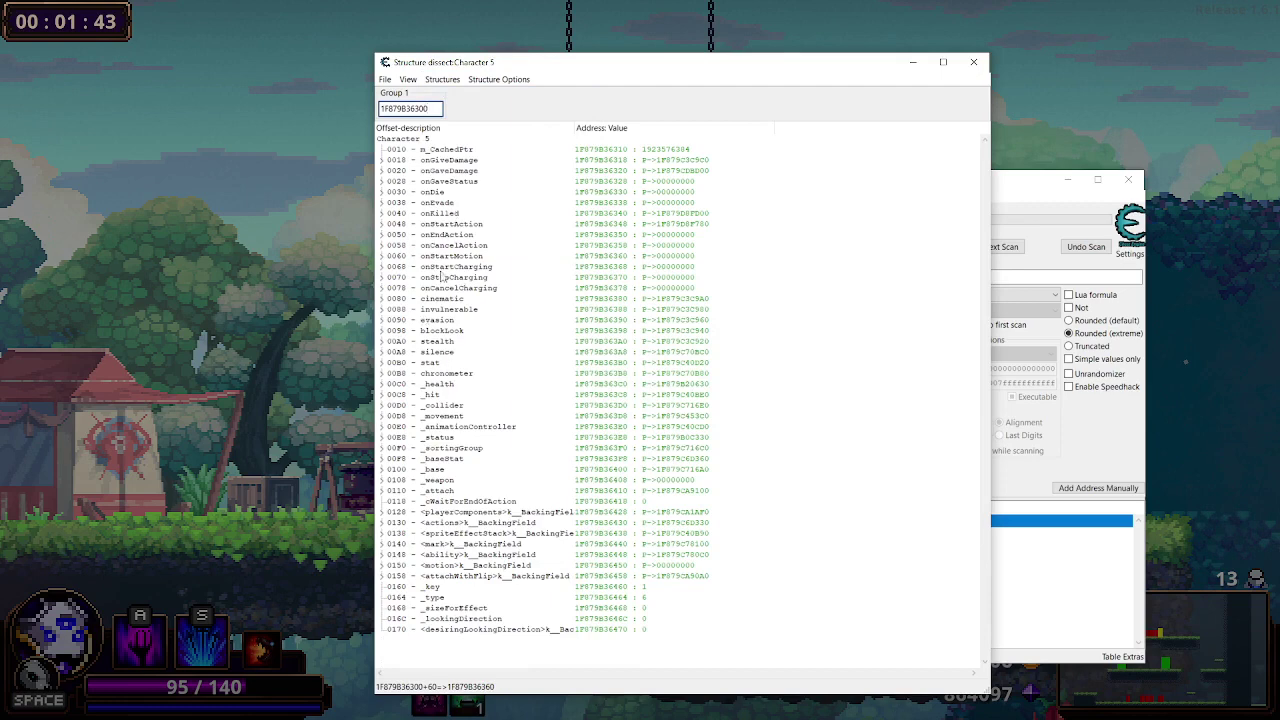
left_click(440, 385)
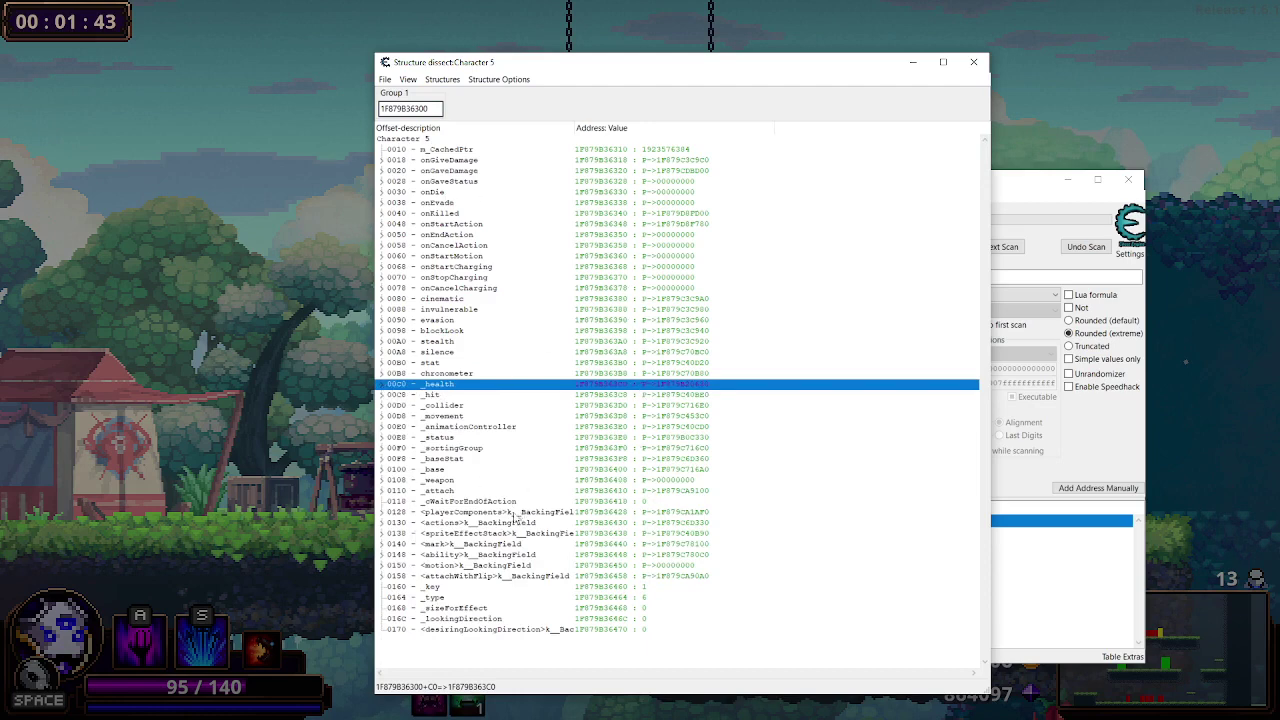
Step: Copy the playerComponents backing field's pointer address and set it, 1F879CA1AF0, as the dissected base address
double_click(662, 517)
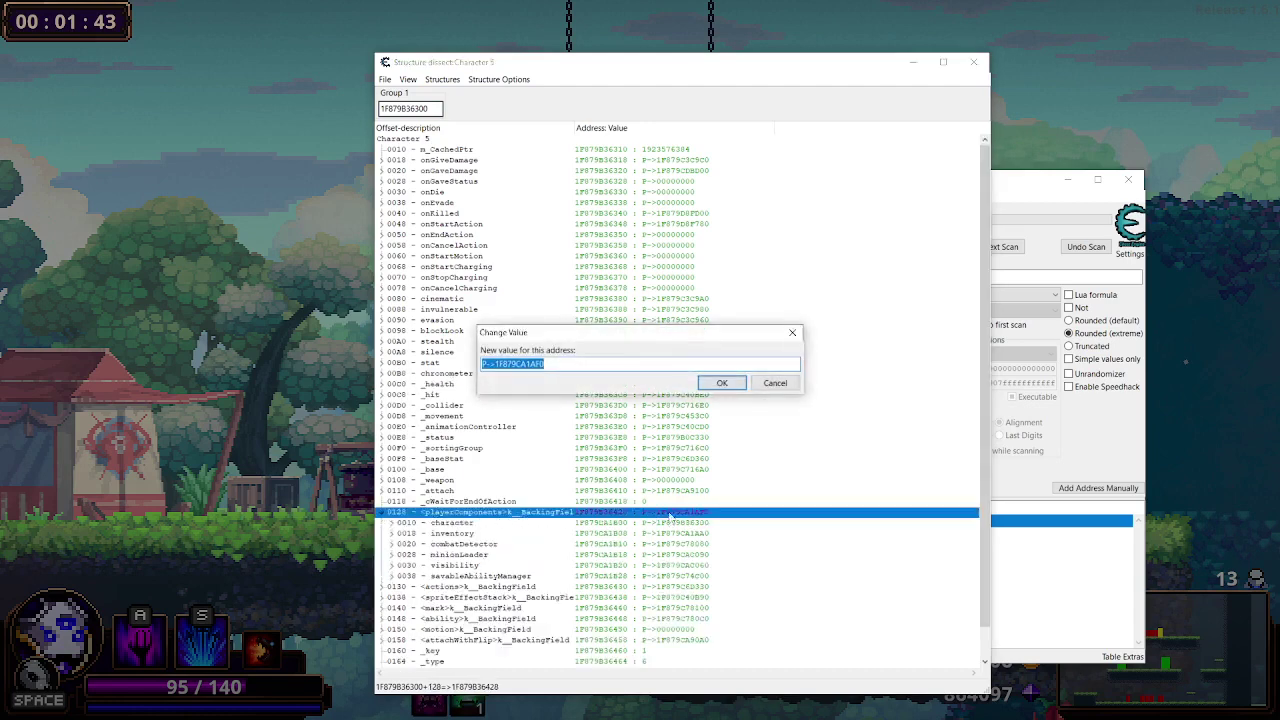
left_click(511, 364)
left_click_drag(503, 364, 556, 364)
key("ctrl+c")
left_click(775, 383)
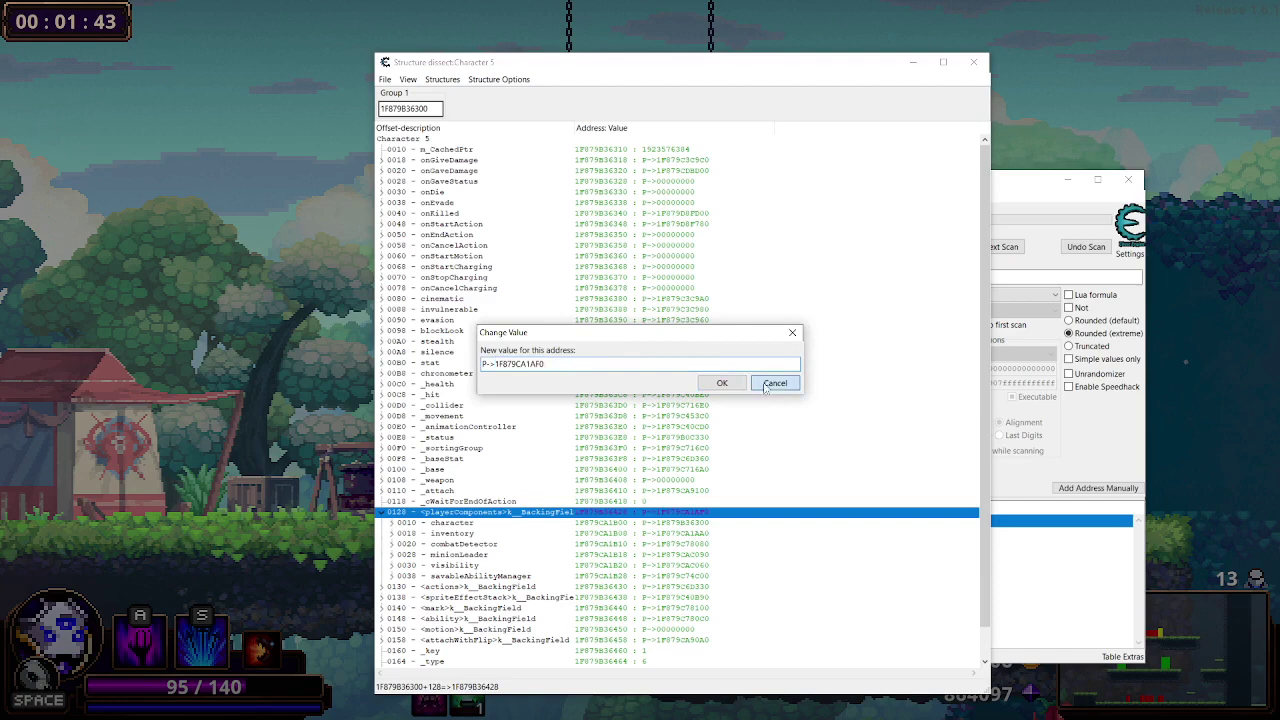
key("ctrl+v")
Step: Define a new structure for the player components address, accepting the suggested settings
left_click(442, 79)
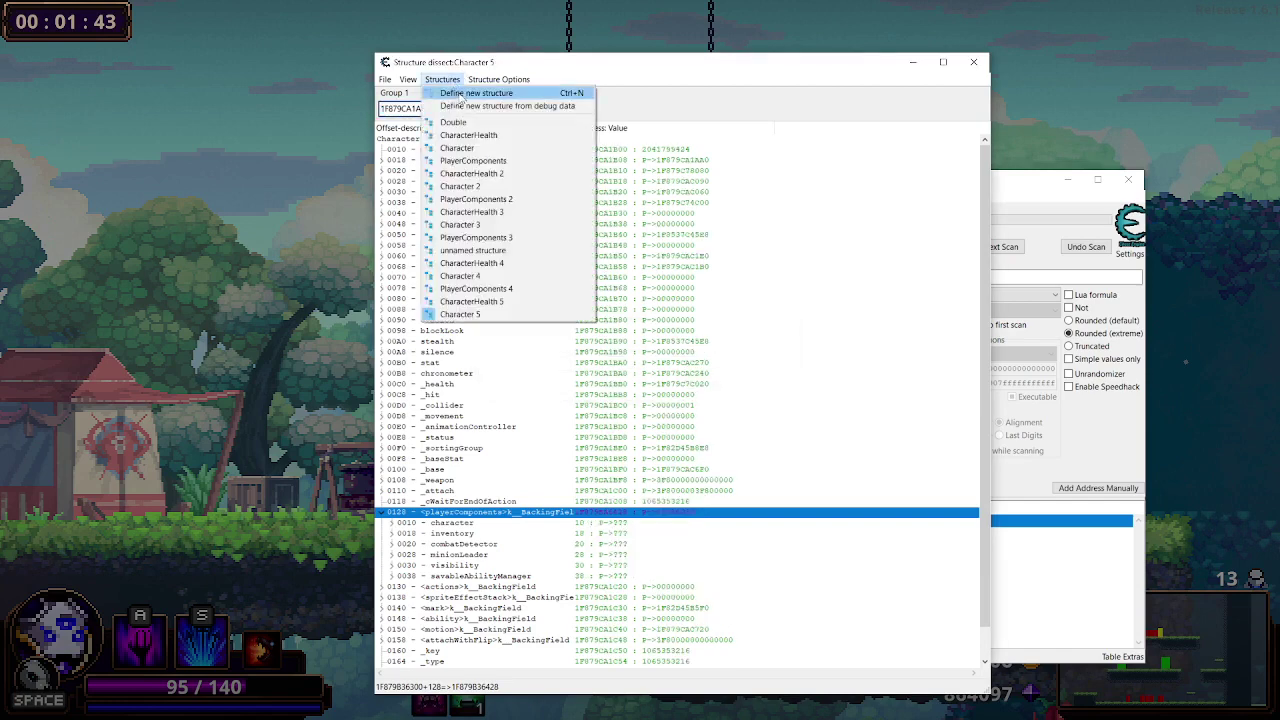
left_click(470, 94)
left_click(666, 411)
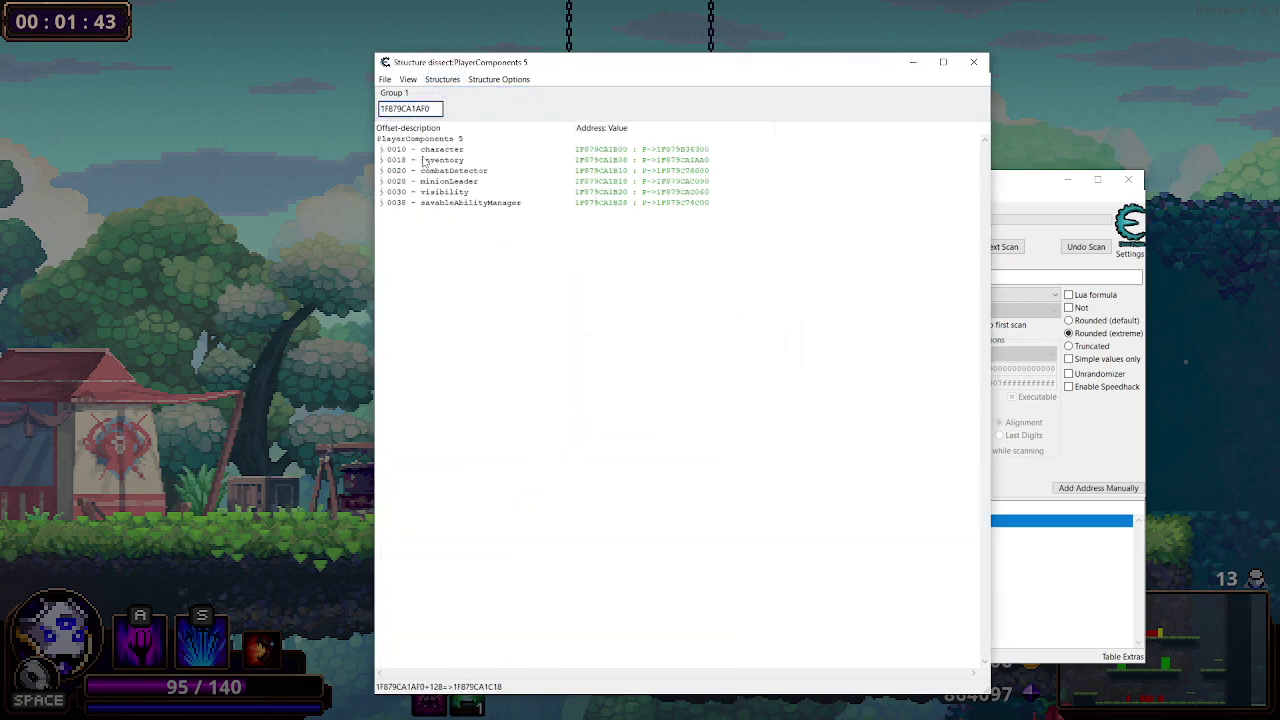
Step: Expand the character's _health structure and add its currentHealth and maximumHealth backing fields to the address list
left_click(381, 149)
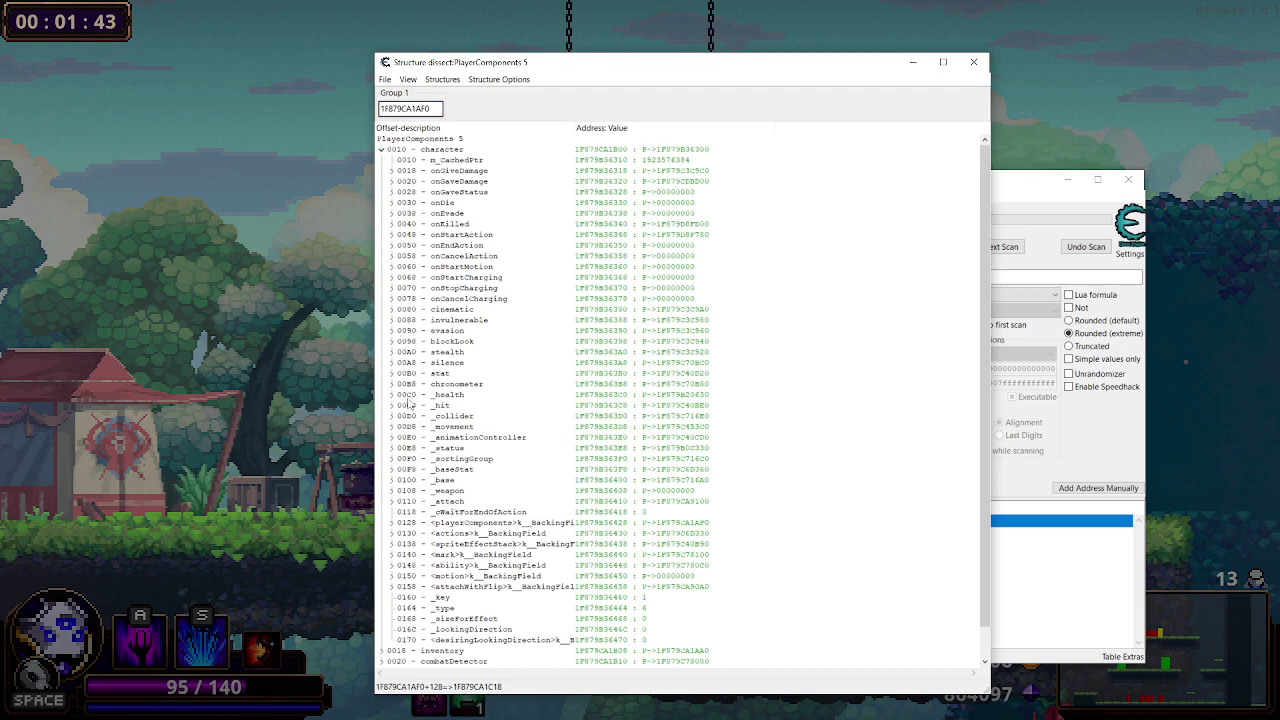
left_click(392, 394)
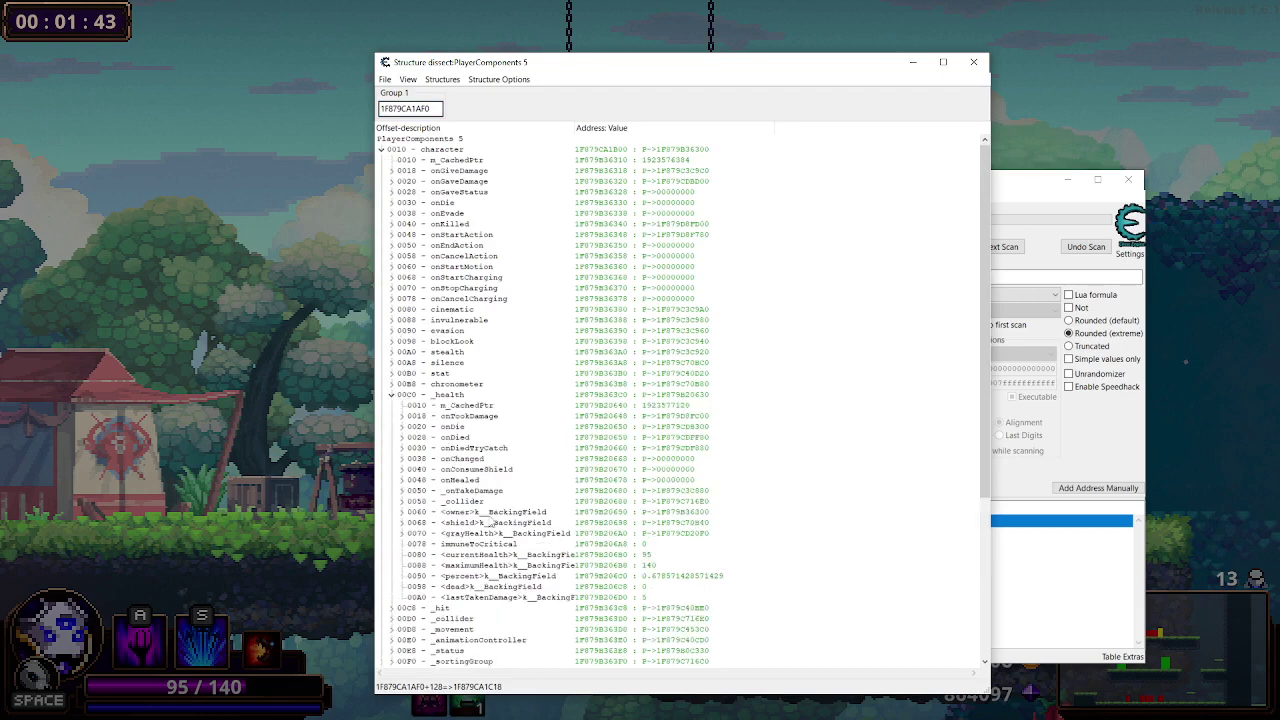
right_click(519, 556)
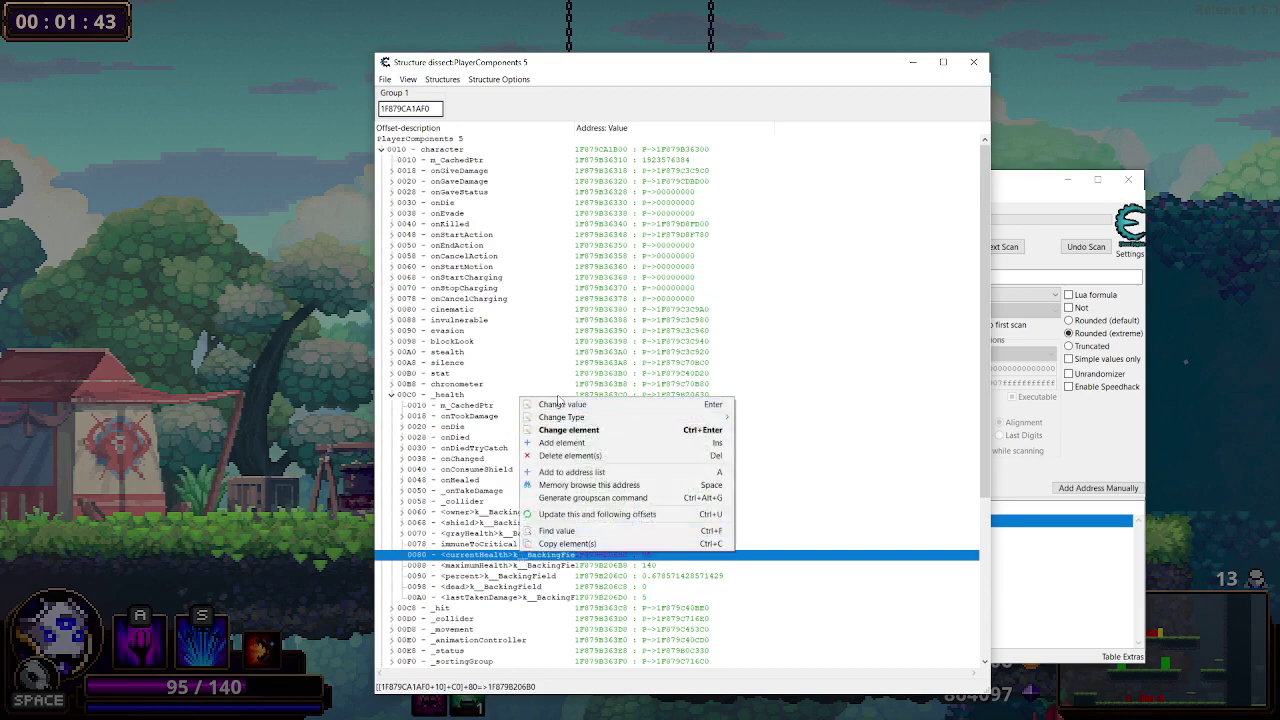
key("Escape")
right_click(587, 565)
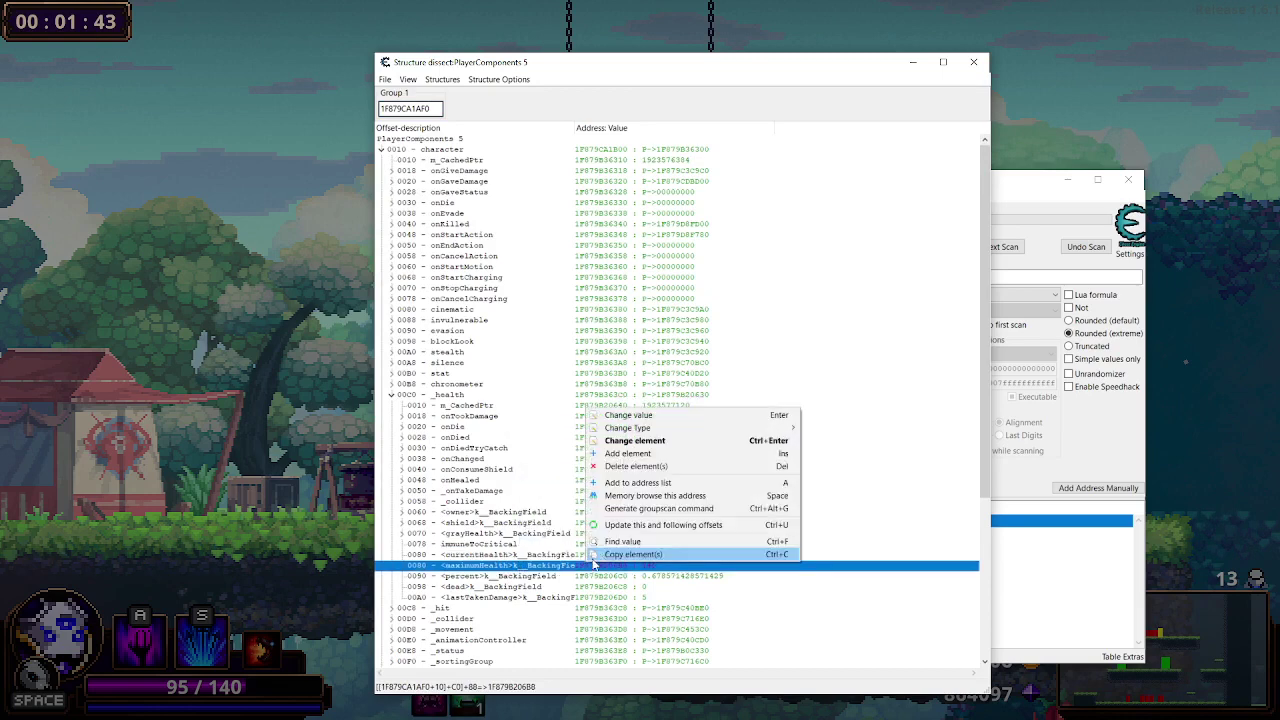
left_click(645, 454)
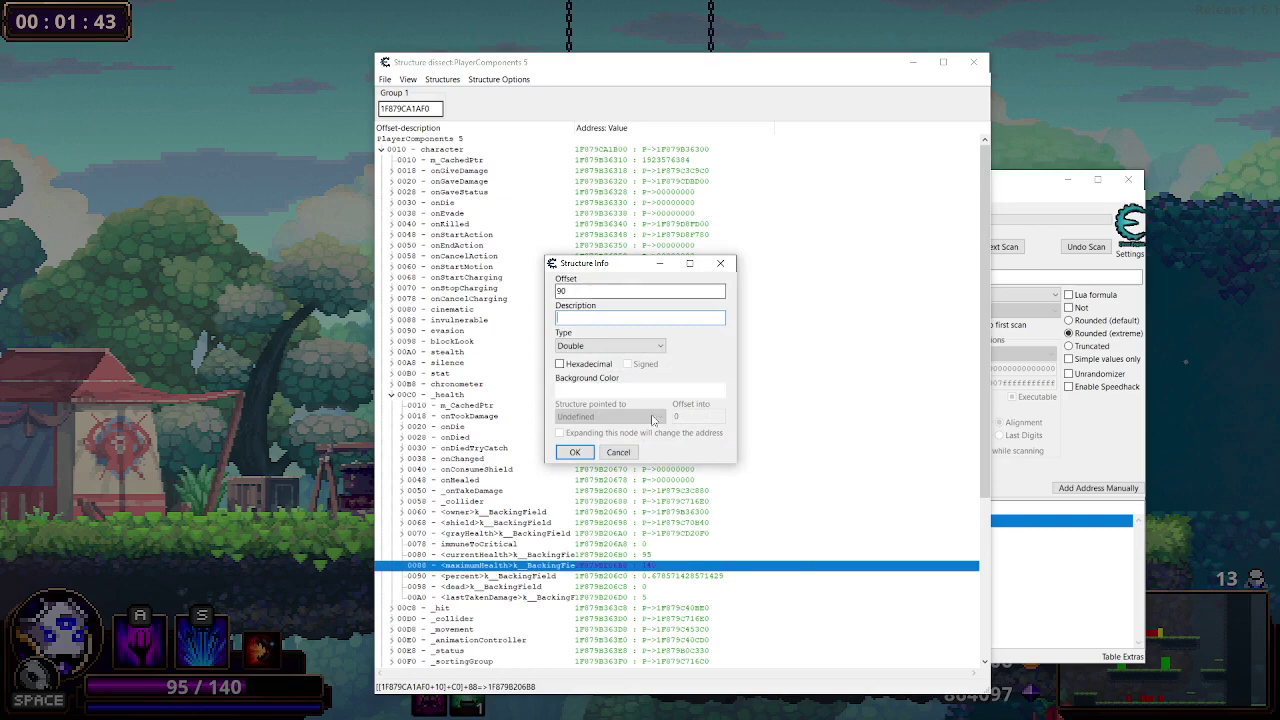
left_click(624, 453)
right_click(656, 566)
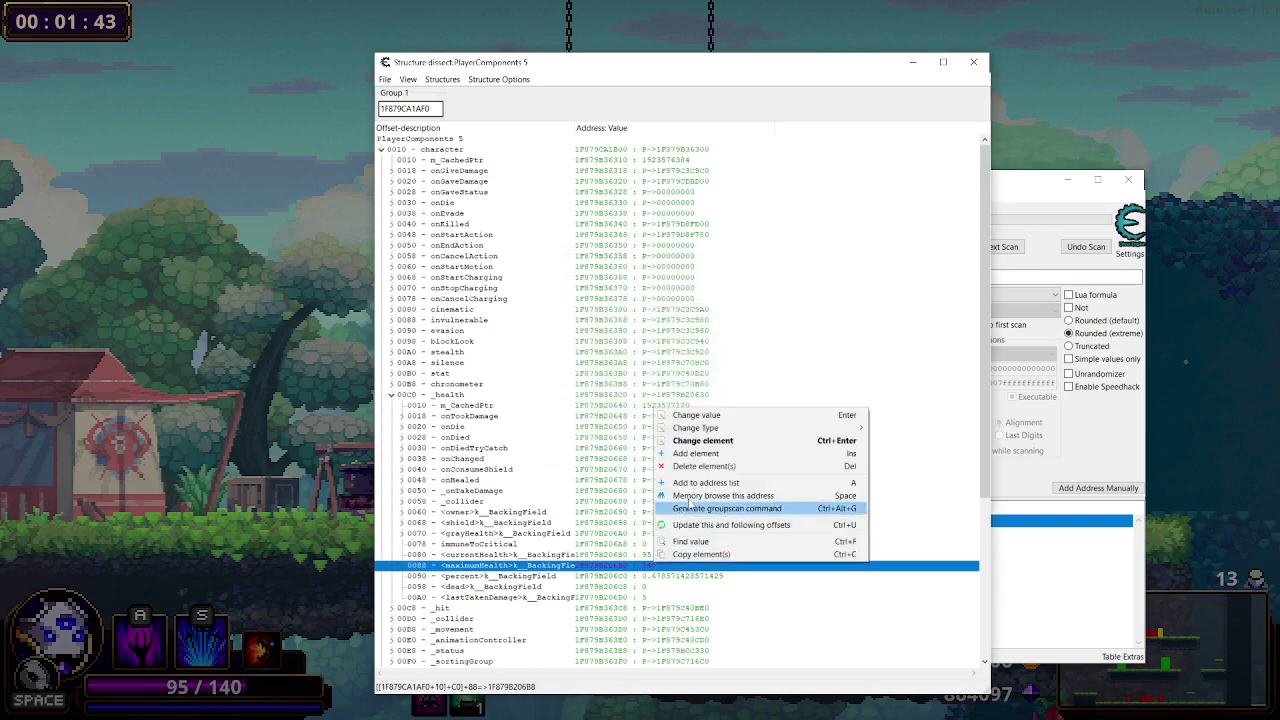
left_click(690, 483)
Step: Set both the currentHealth and maximumHealth entries in the address list to 500
left_click_drag(745, 64, 68, 108)
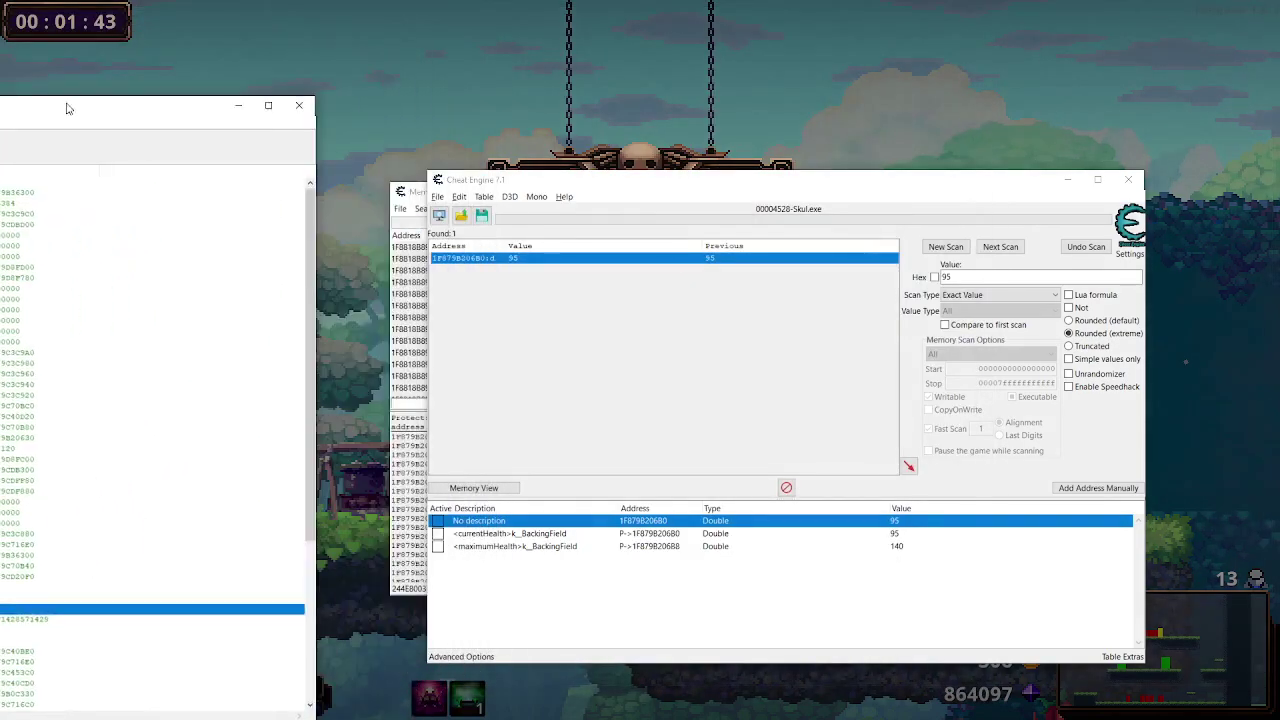
left_click(894, 535)
left_click(900, 546, "shift")
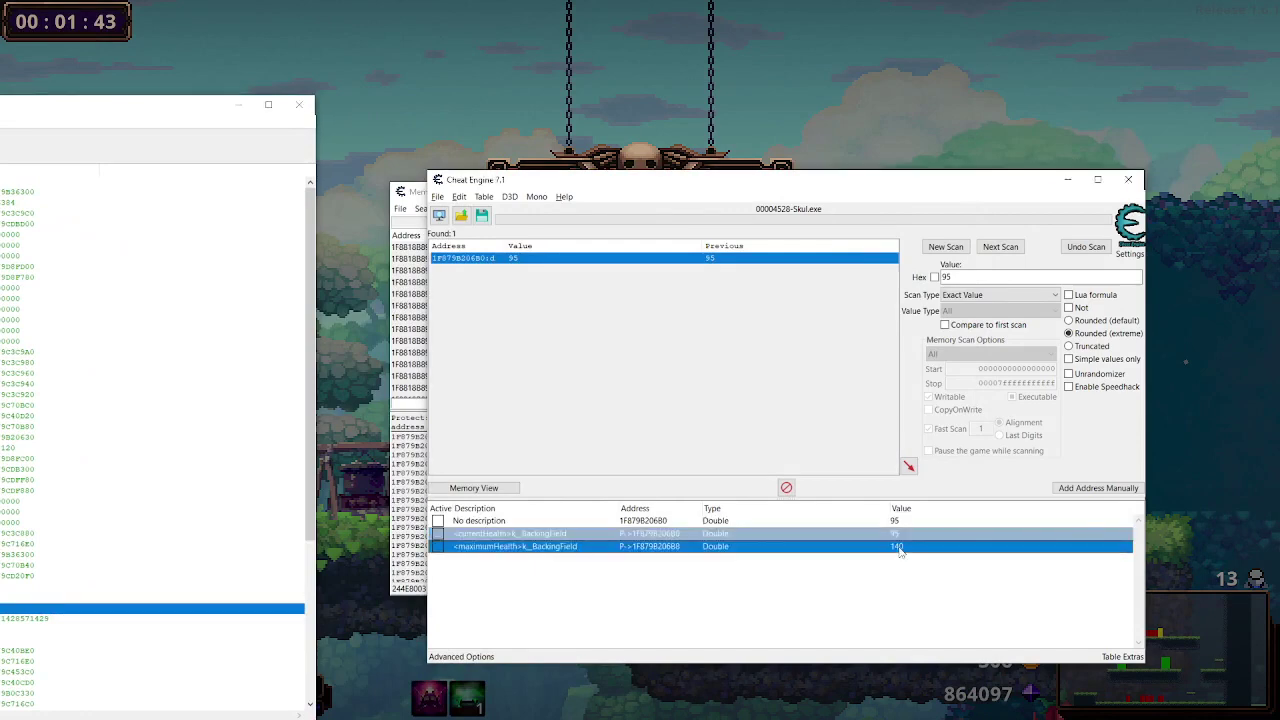
double_click(899, 547)
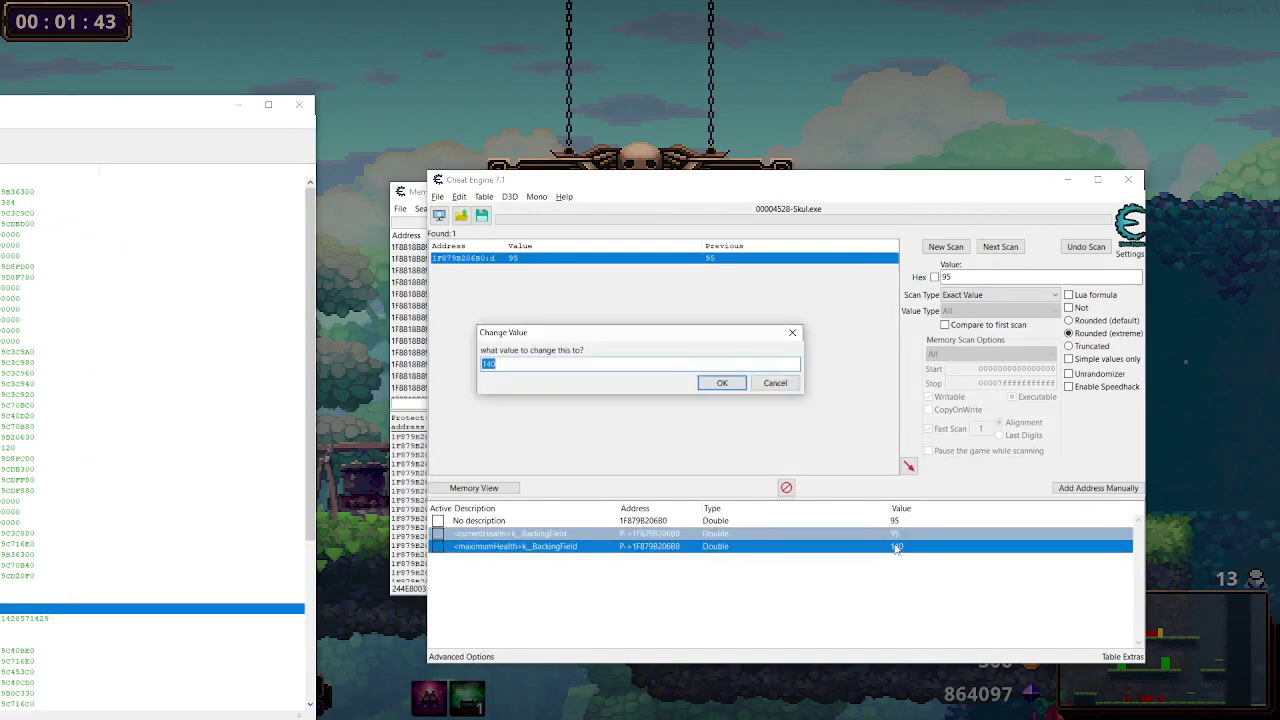
type("500")
left_click(726, 386)
left_click(714, 577)
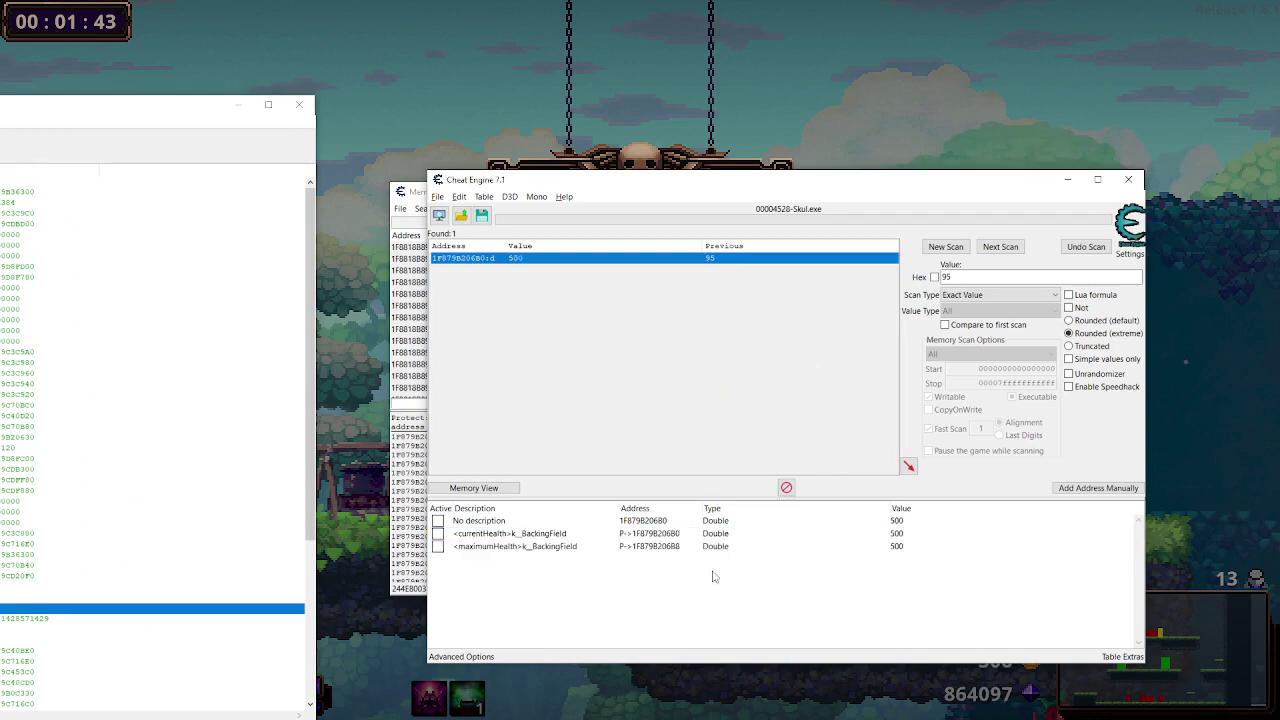
Step: Inspect the base pointer address of the currentHealth entry without changing it
left_click(637, 534)
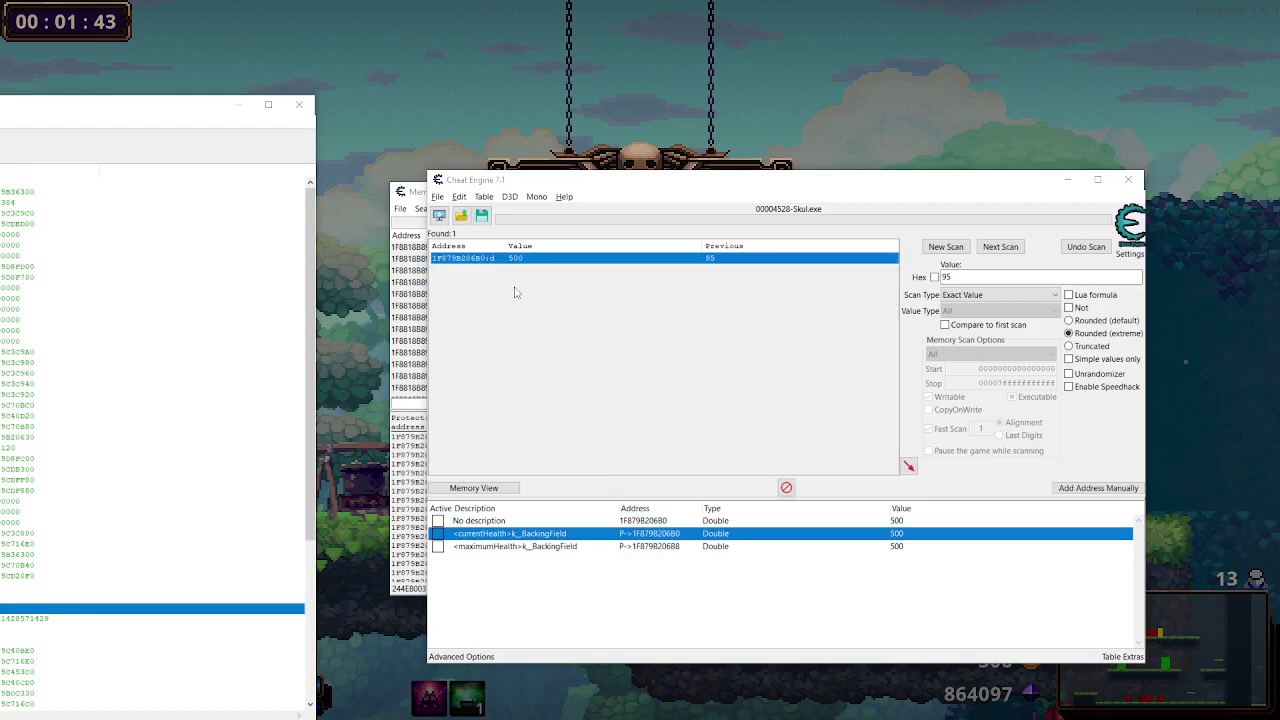
double_click(650, 533)
left_click_drag(645, 214, 448, 175)
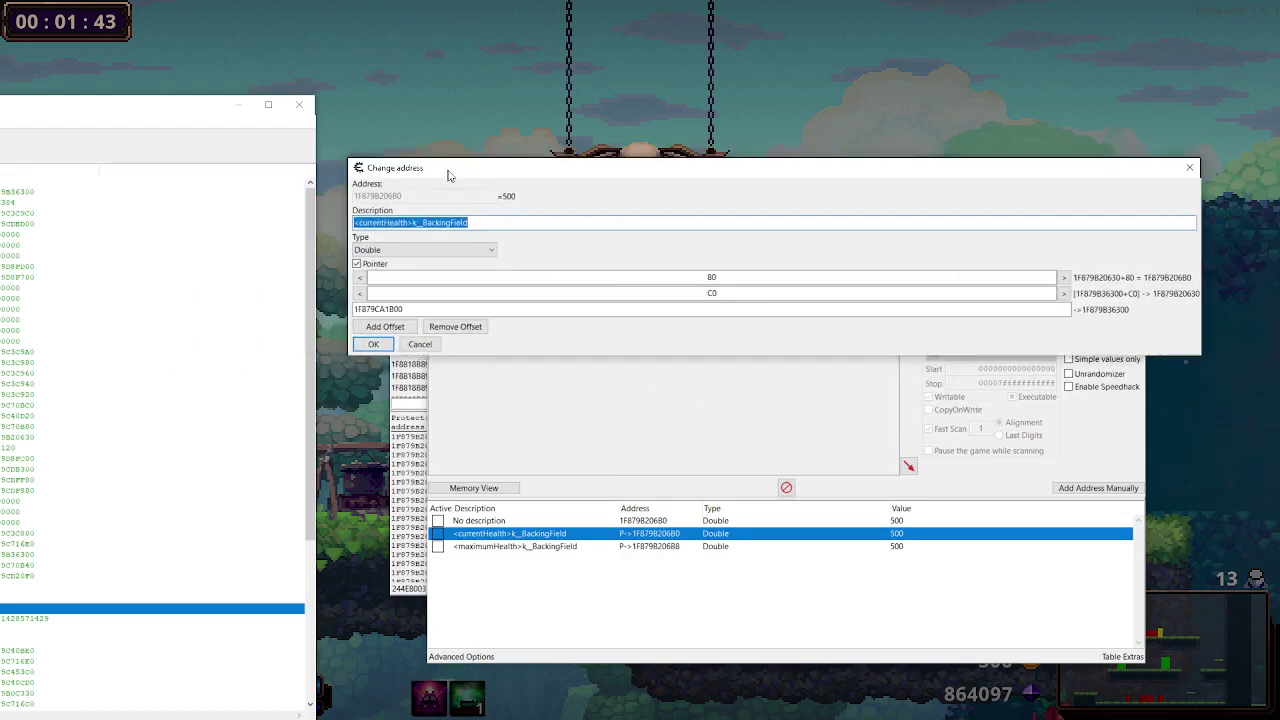
left_click_drag(434, 309, 350, 309)
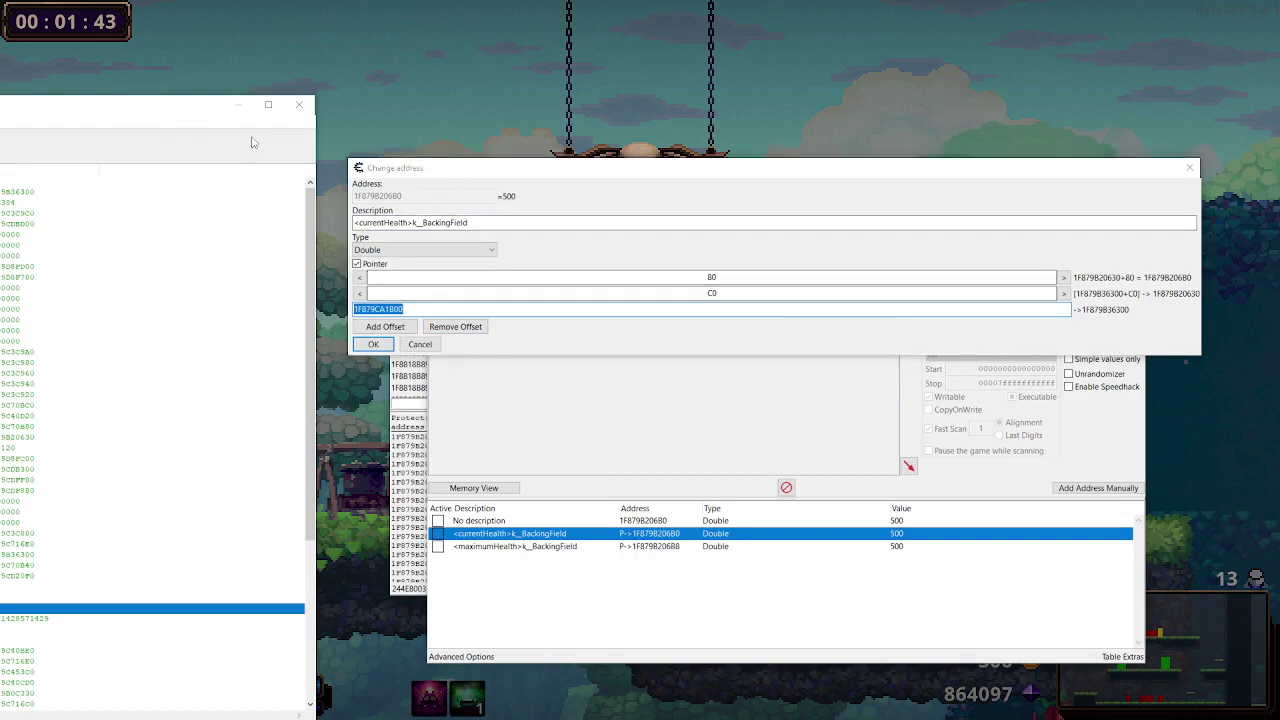
left_click(428, 344)
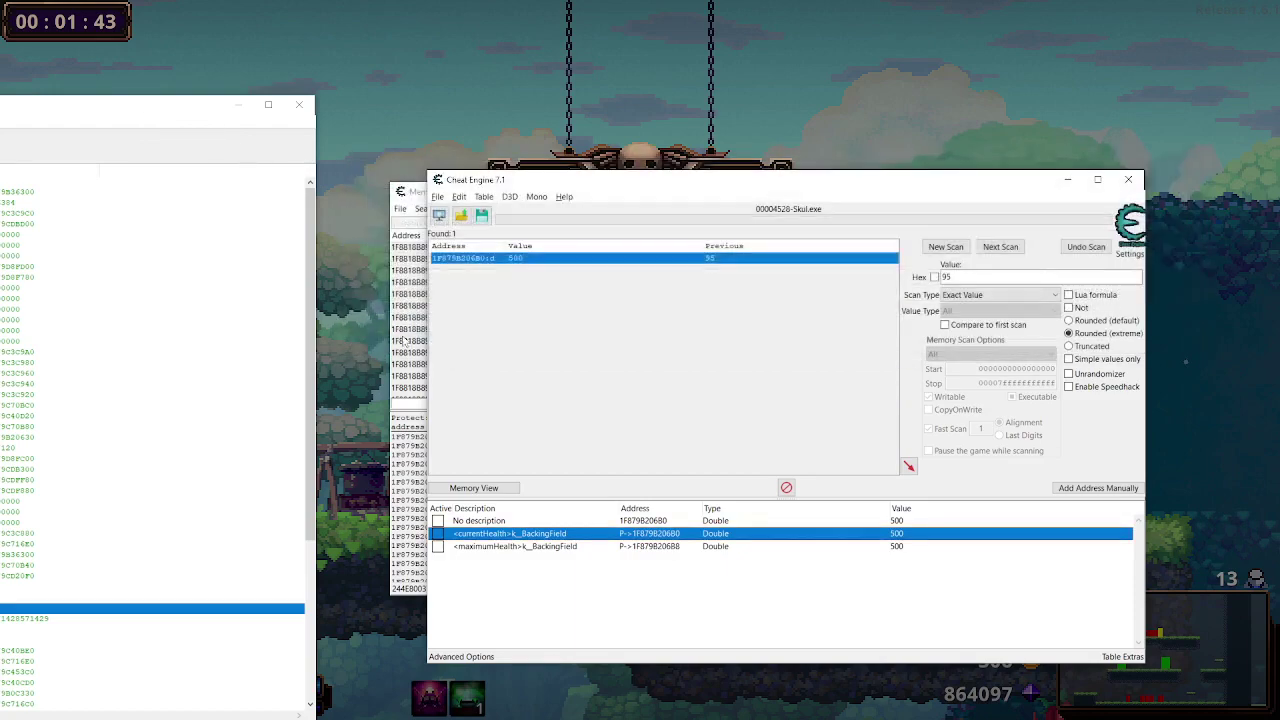
Step: Compare the currentHealth entry's pointer base and offsets with the dissected PlayerComponents structure, leaving the entry unchanged
left_click_drag(165, 116, 511, 219)
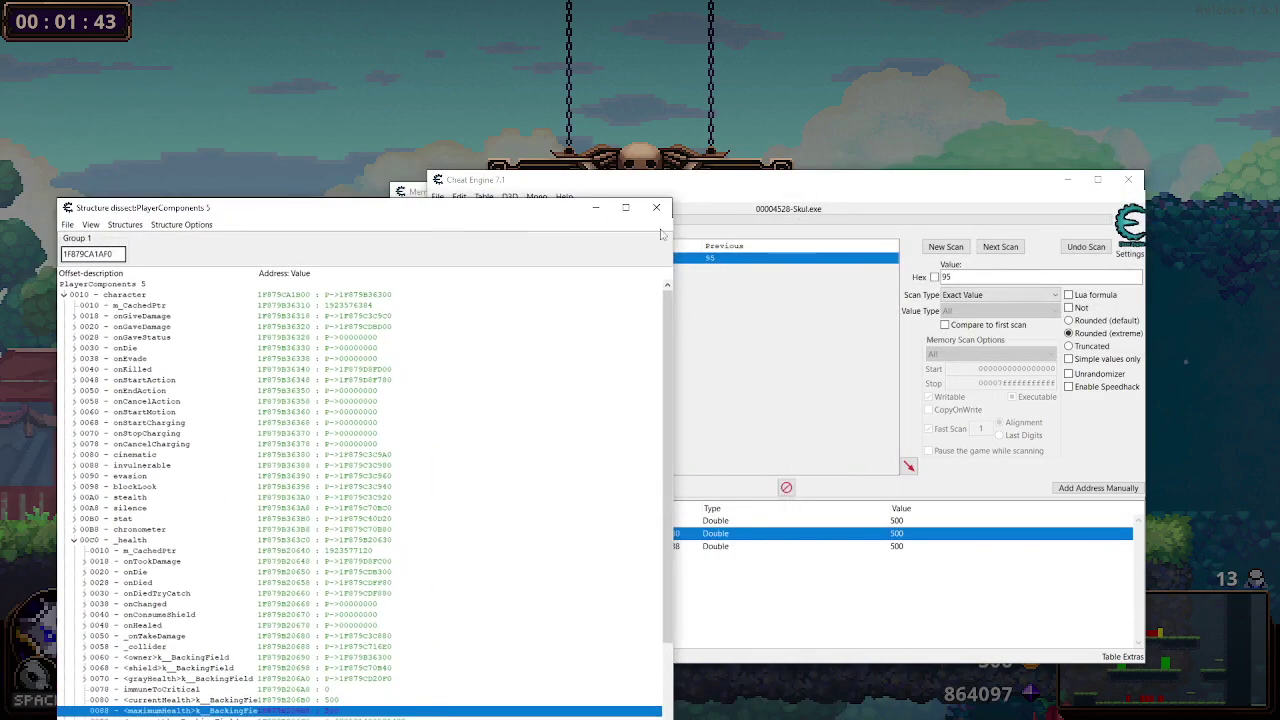
left_click(857, 195)
left_click_drag(857, 195, 854, 199)
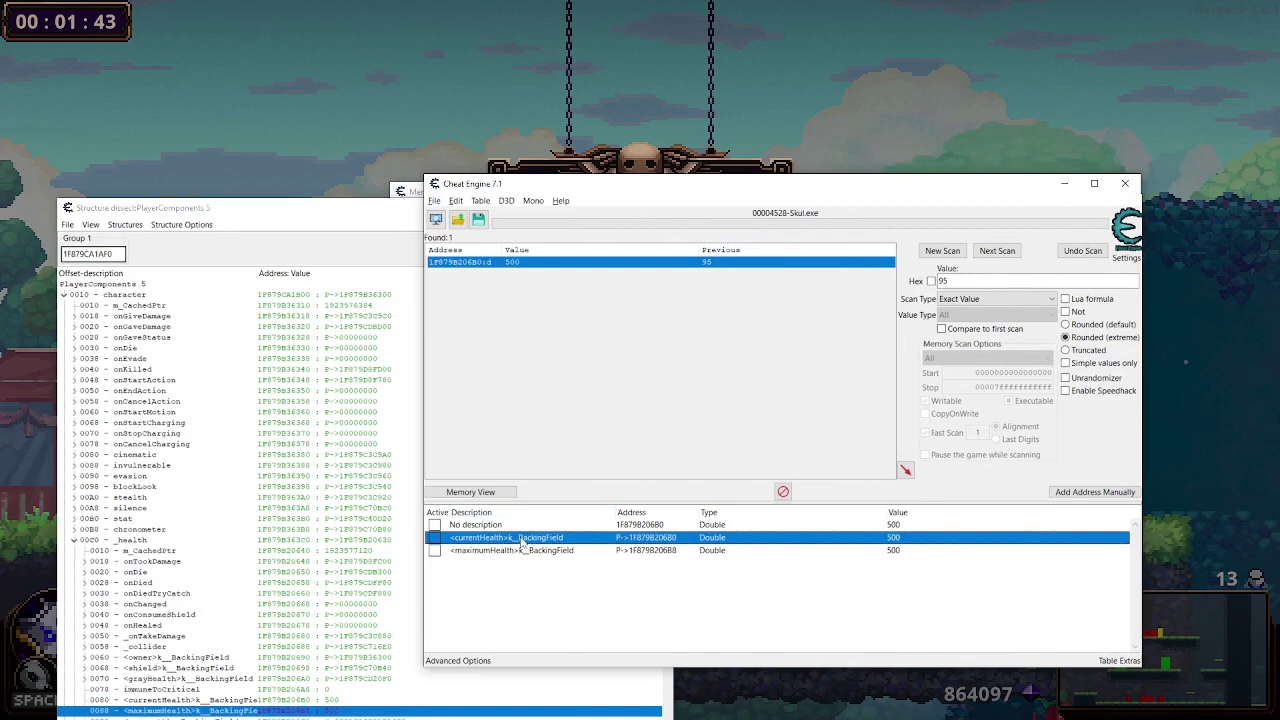
right_click(521, 541)
left_click(661, 580)
double_click(654, 542)
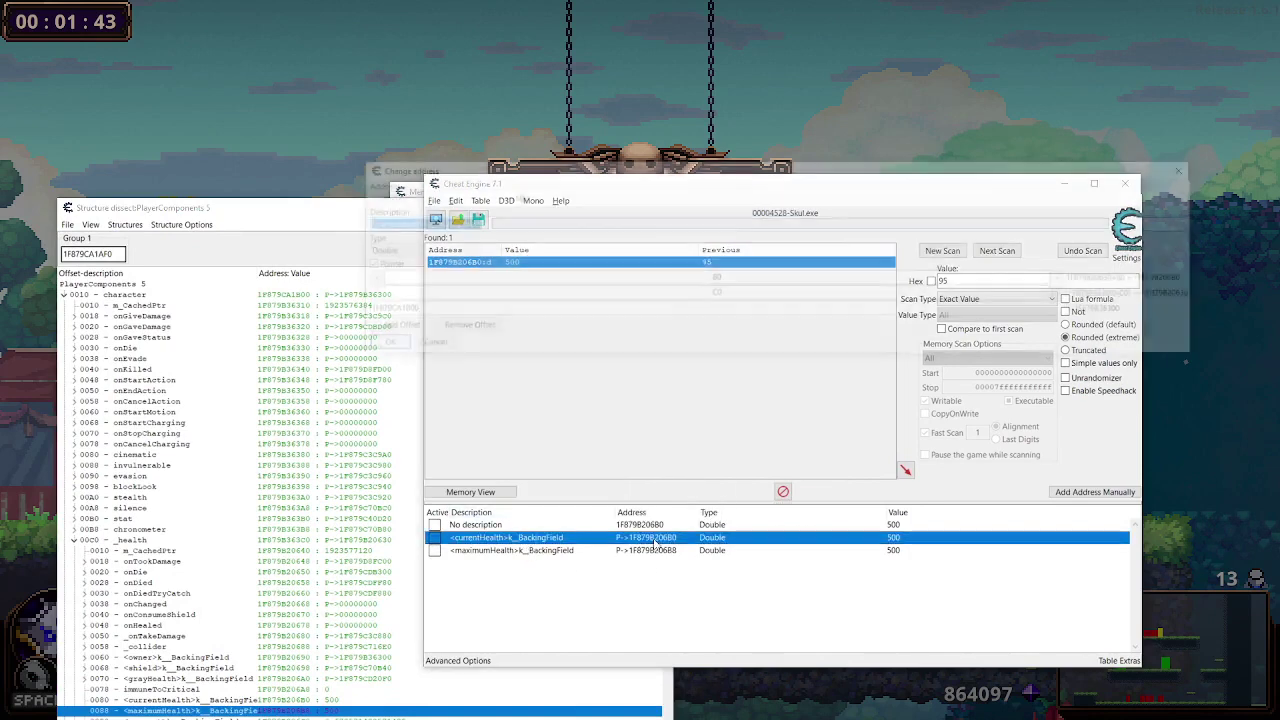
left_click_drag(516, 171, 234, 56)
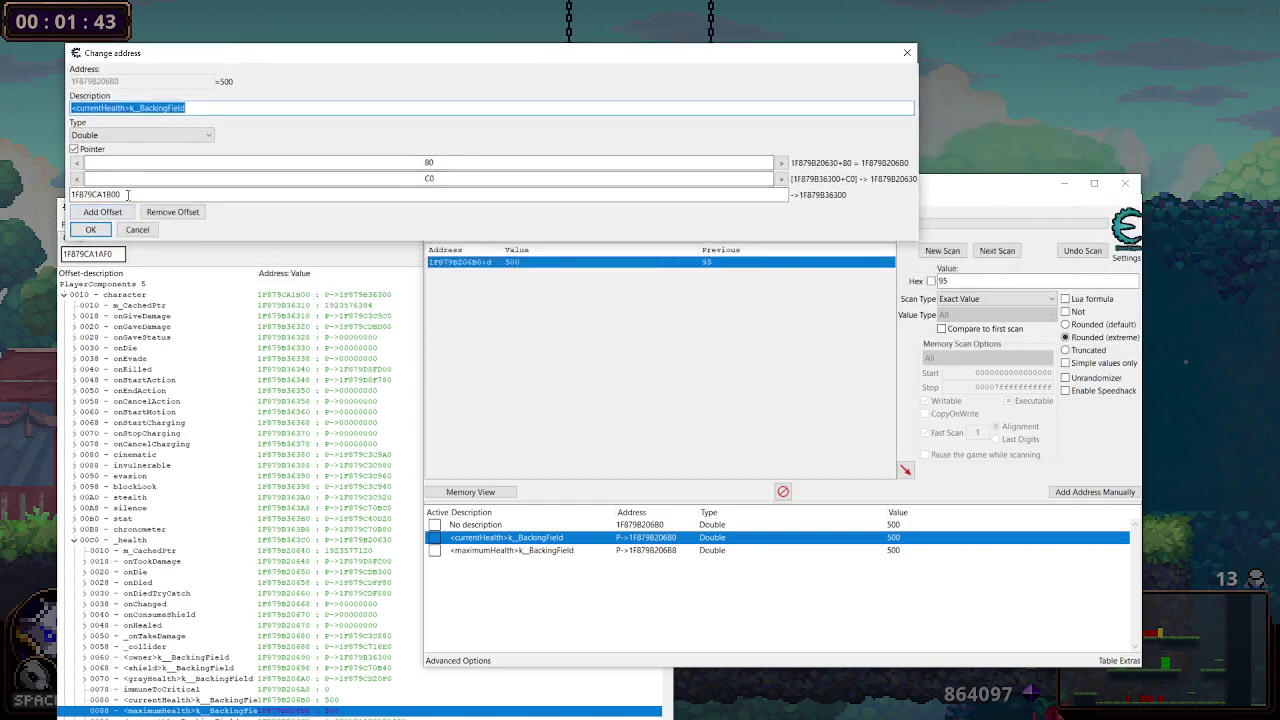
left_click_drag(120, 194, 80, 194)
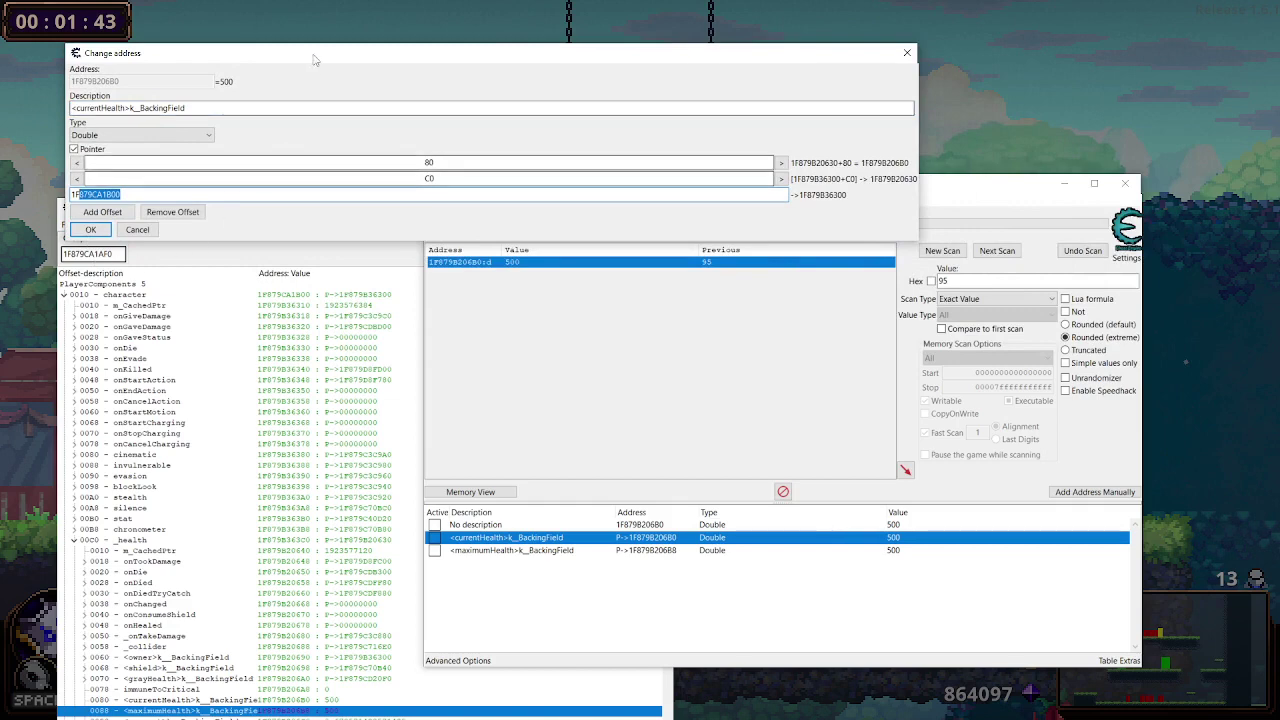
left_click_drag(322, 59, 575, 111)
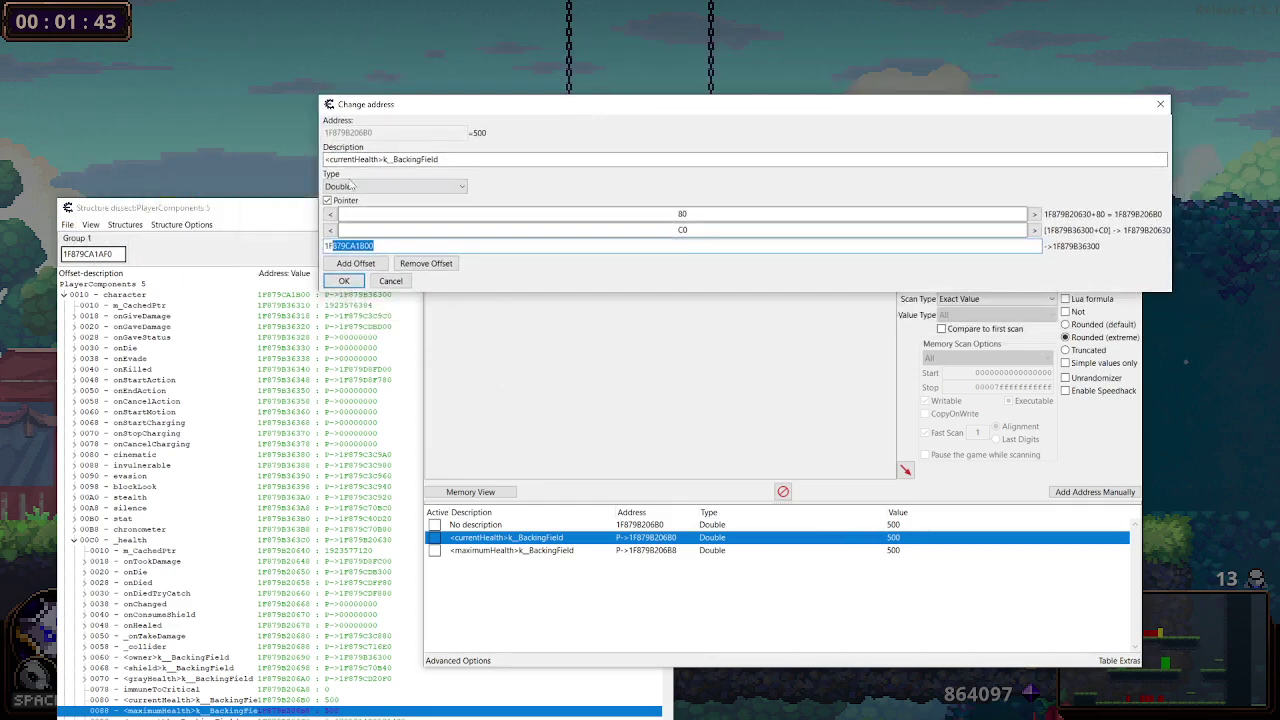
double_click(682, 230)
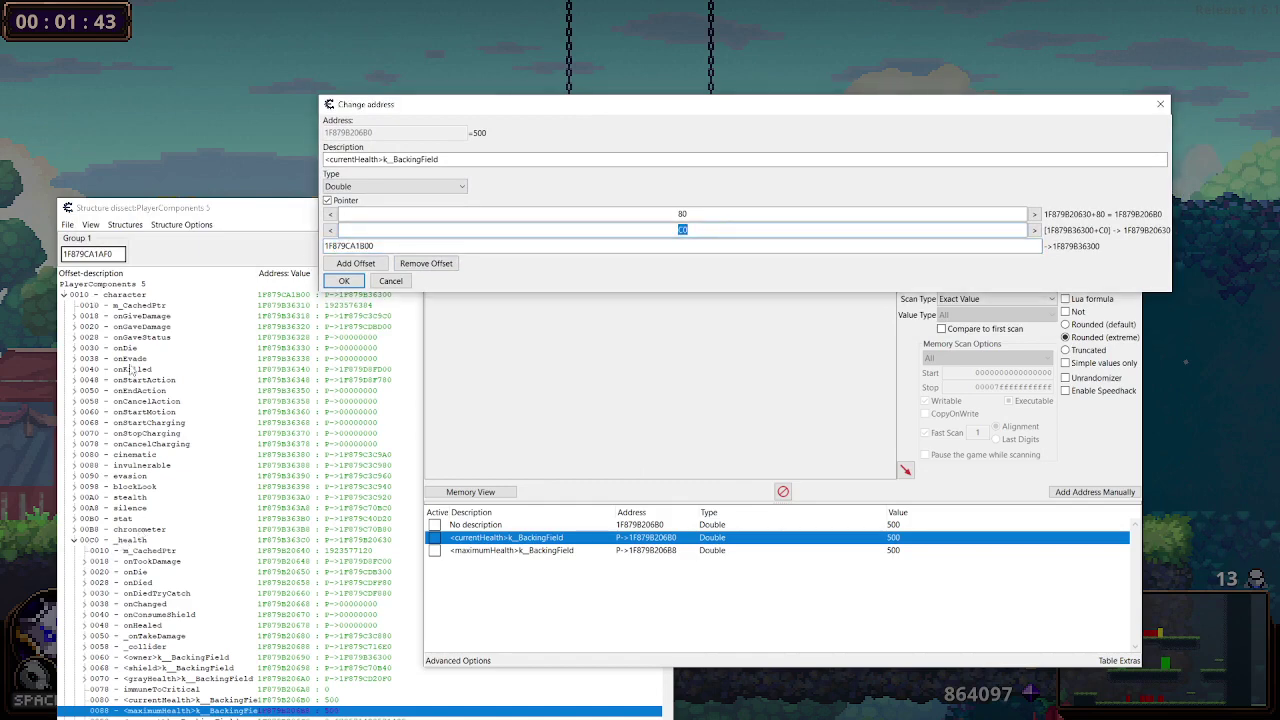
key("shift+Tab")
left_click(390, 281)
Step: In the dissected character structure, set the _size of the invulnerable field's _list to 1 and collapse the field
left_click_drag(313, 217, 522, 44)
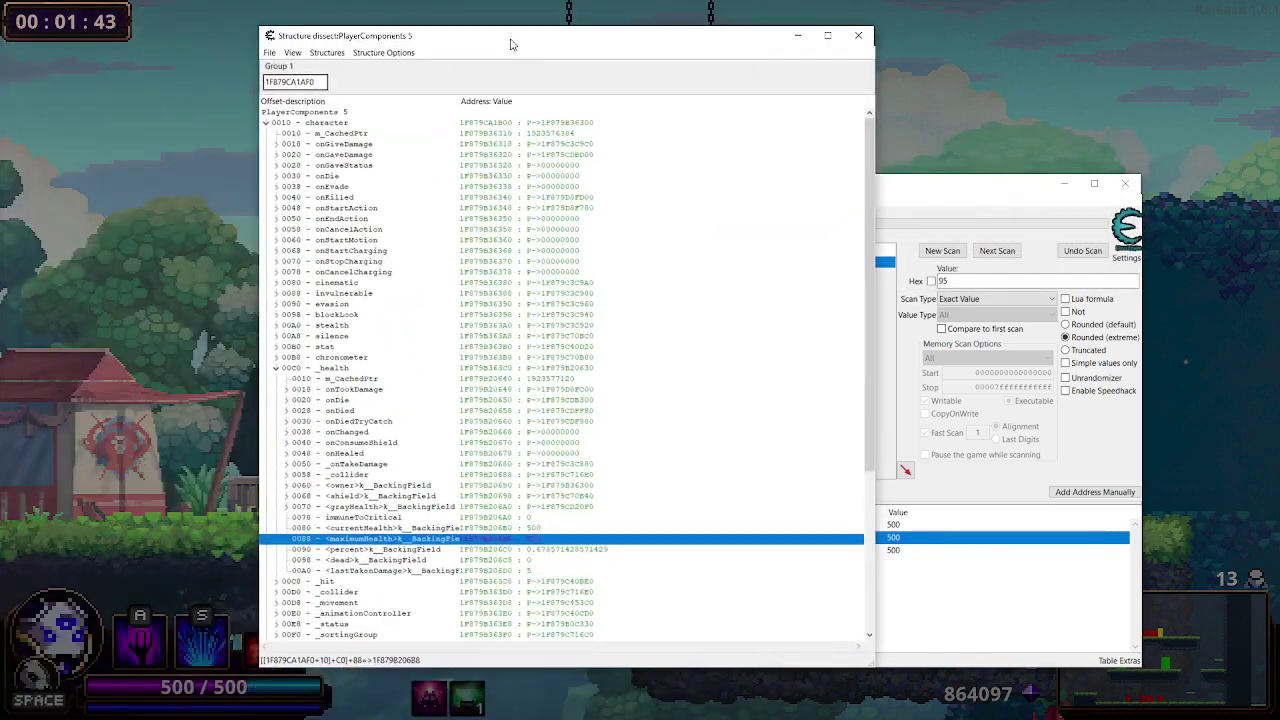
left_click(274, 369)
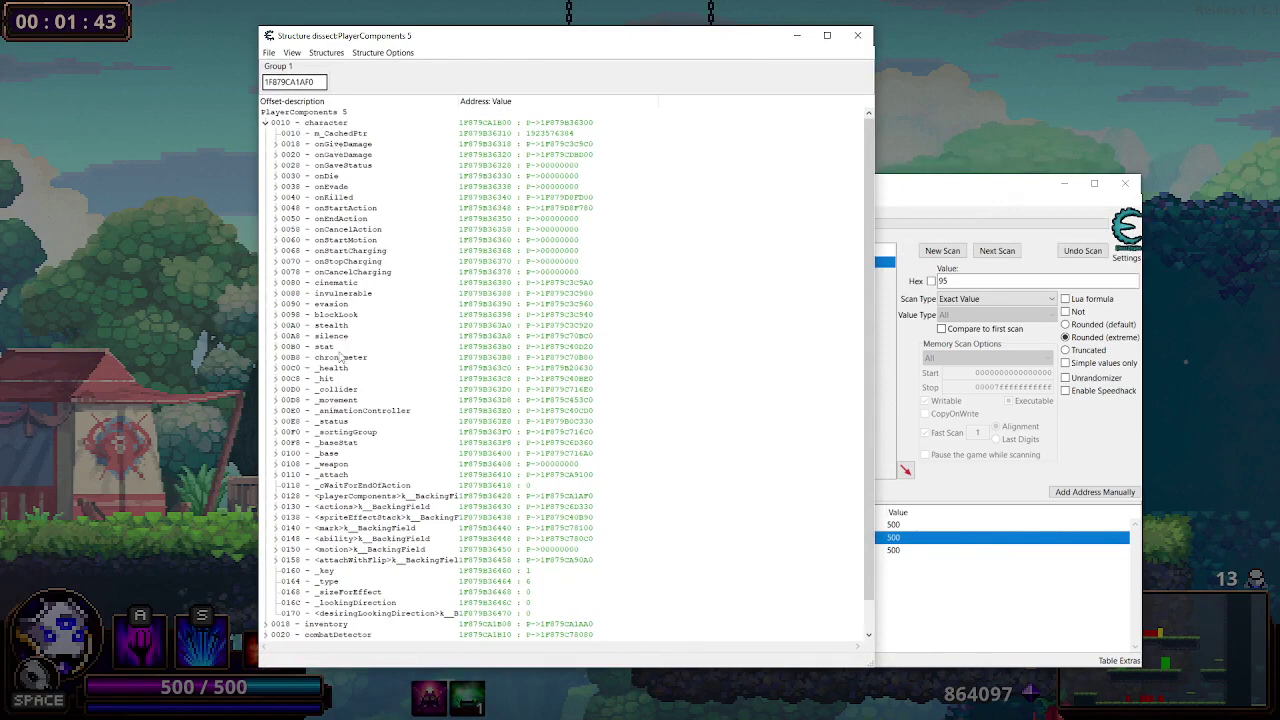
left_click(323, 294)
left_click(277, 295)
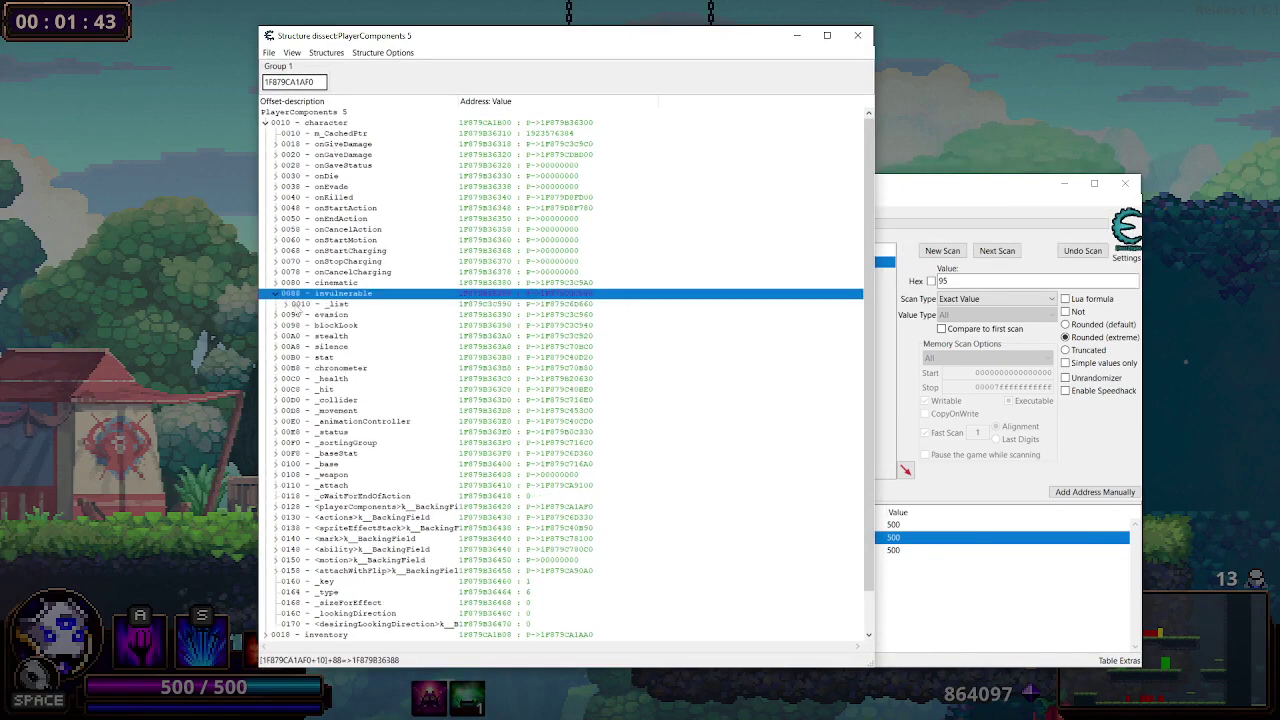
left_click(287, 305)
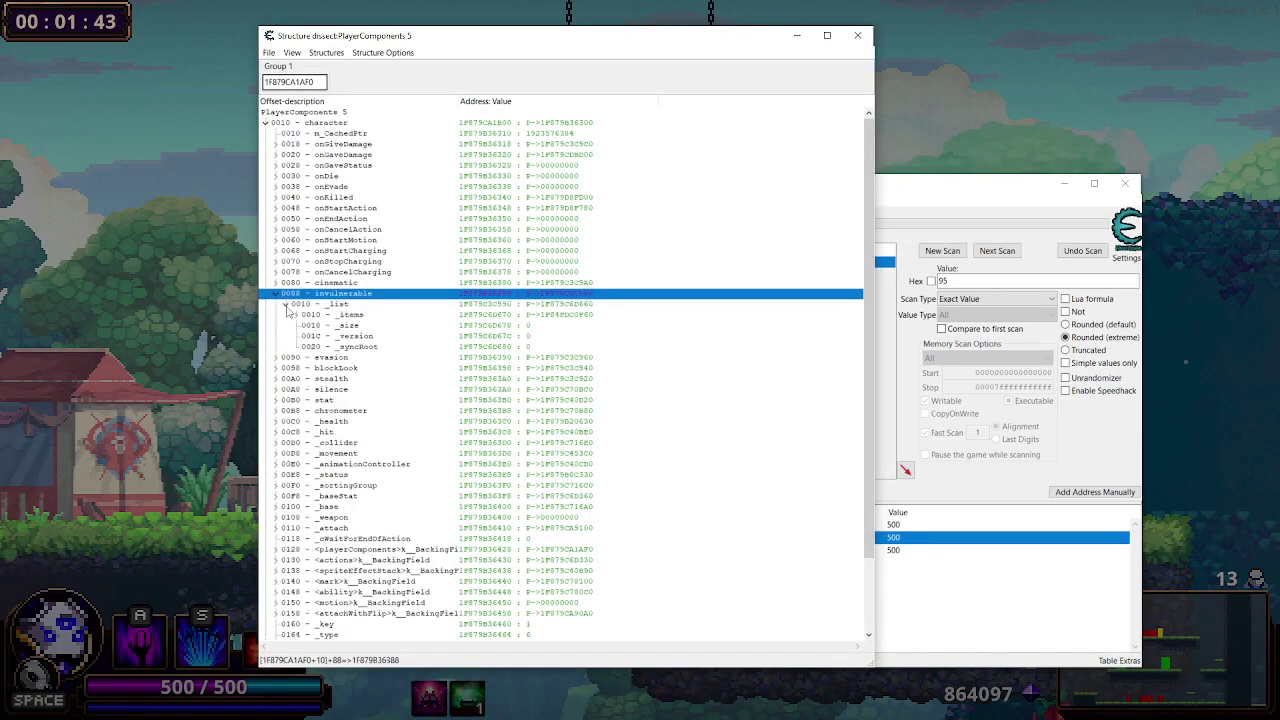
double_click(529, 328)
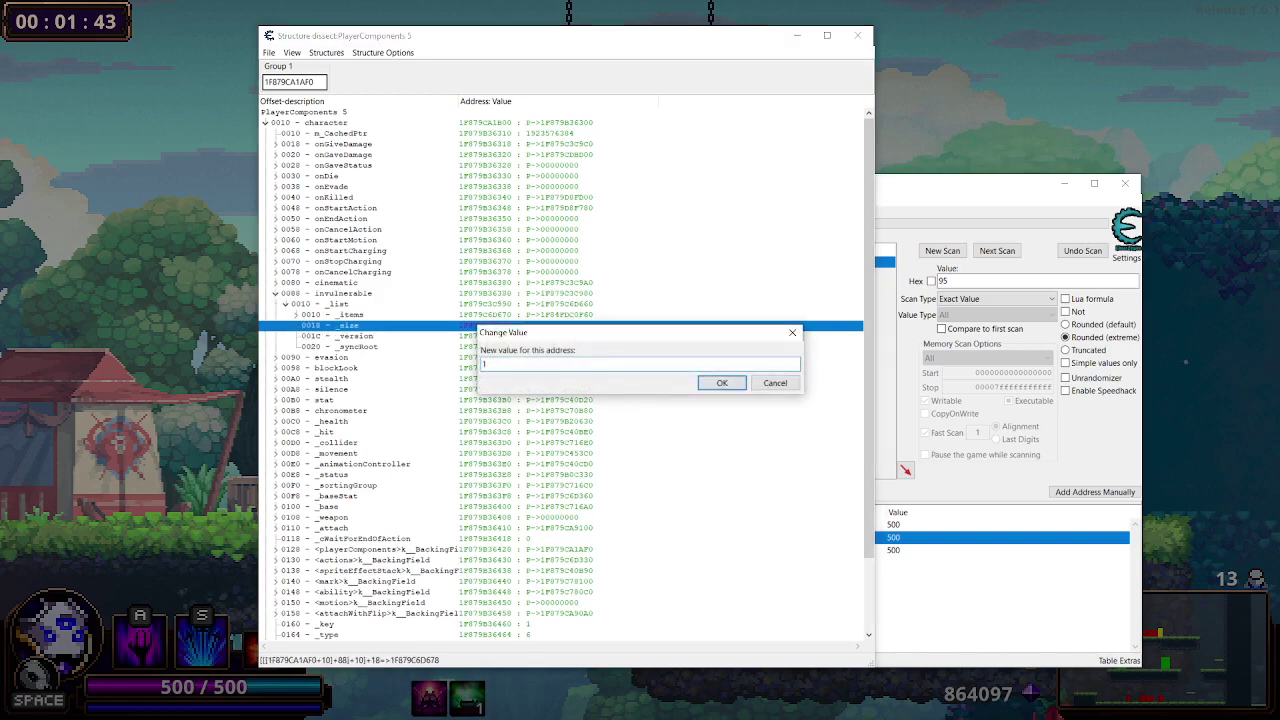
left_click(720, 384)
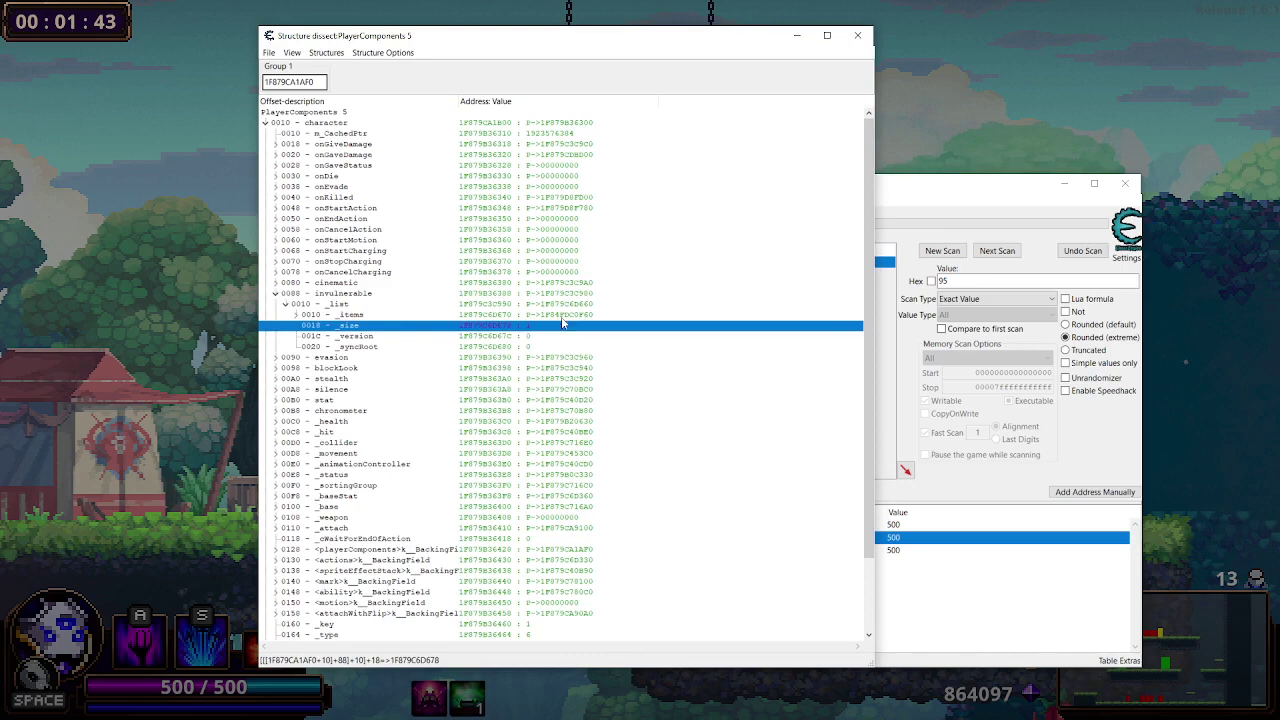
left_click(279, 295)
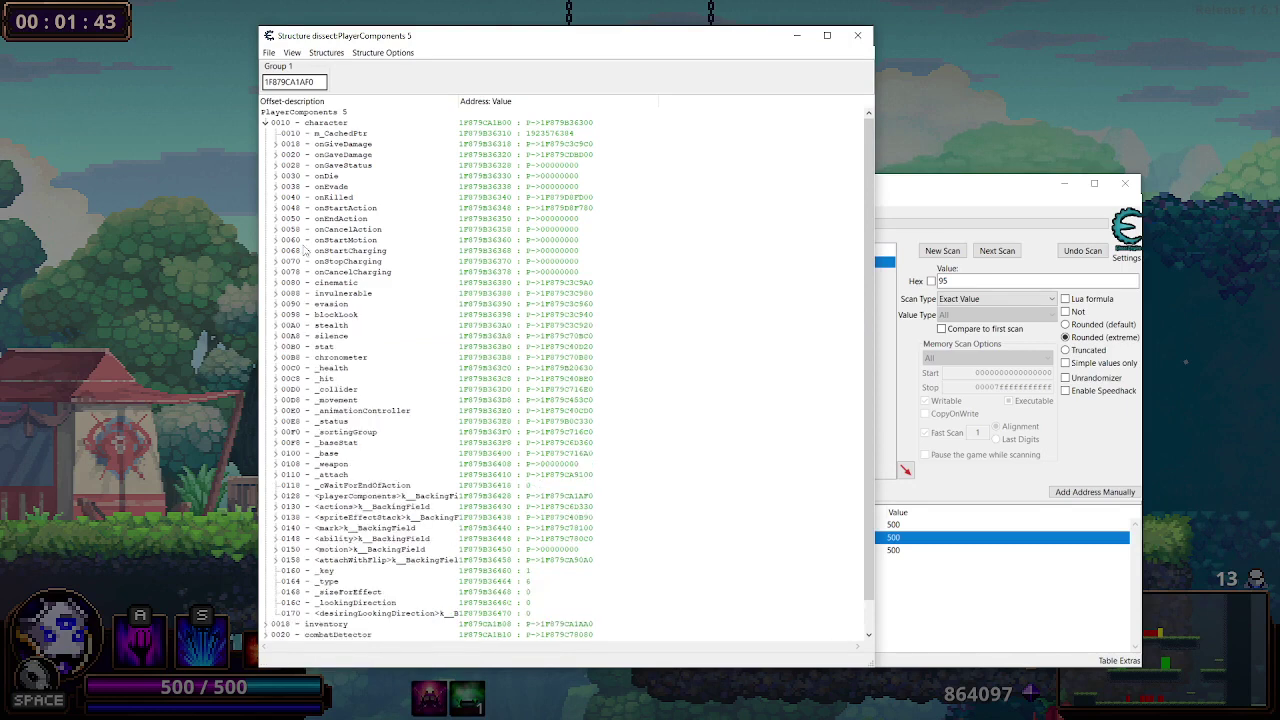
Step: Collapse the character structure and expand inventory, its weapon element and the weaponAttackDamage backing field
left_click(266, 123)
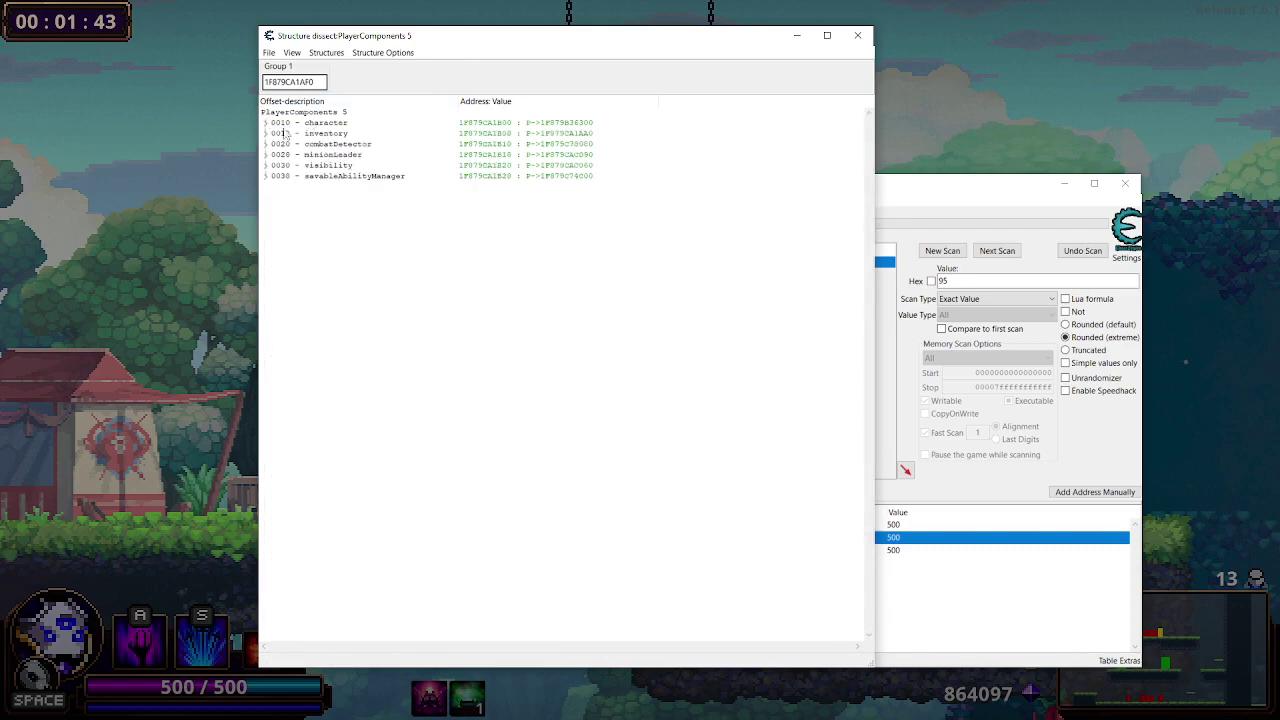
left_click(266, 133)
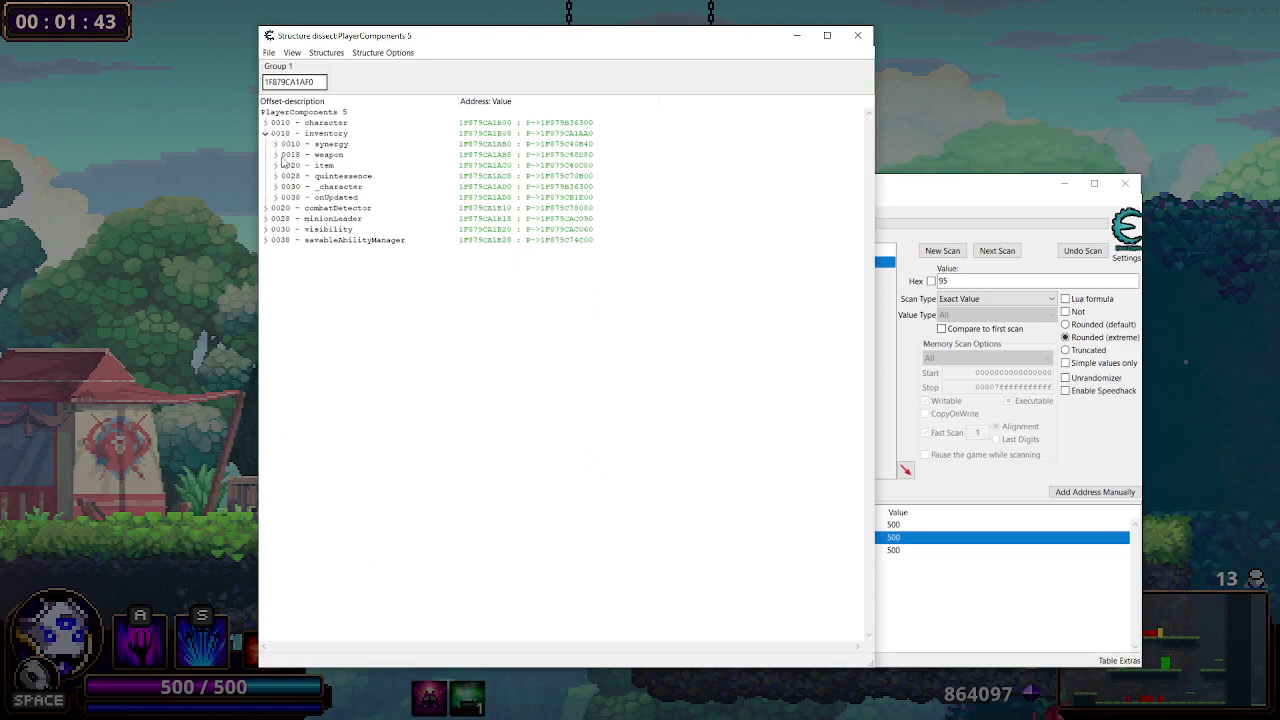
left_click(277, 156)
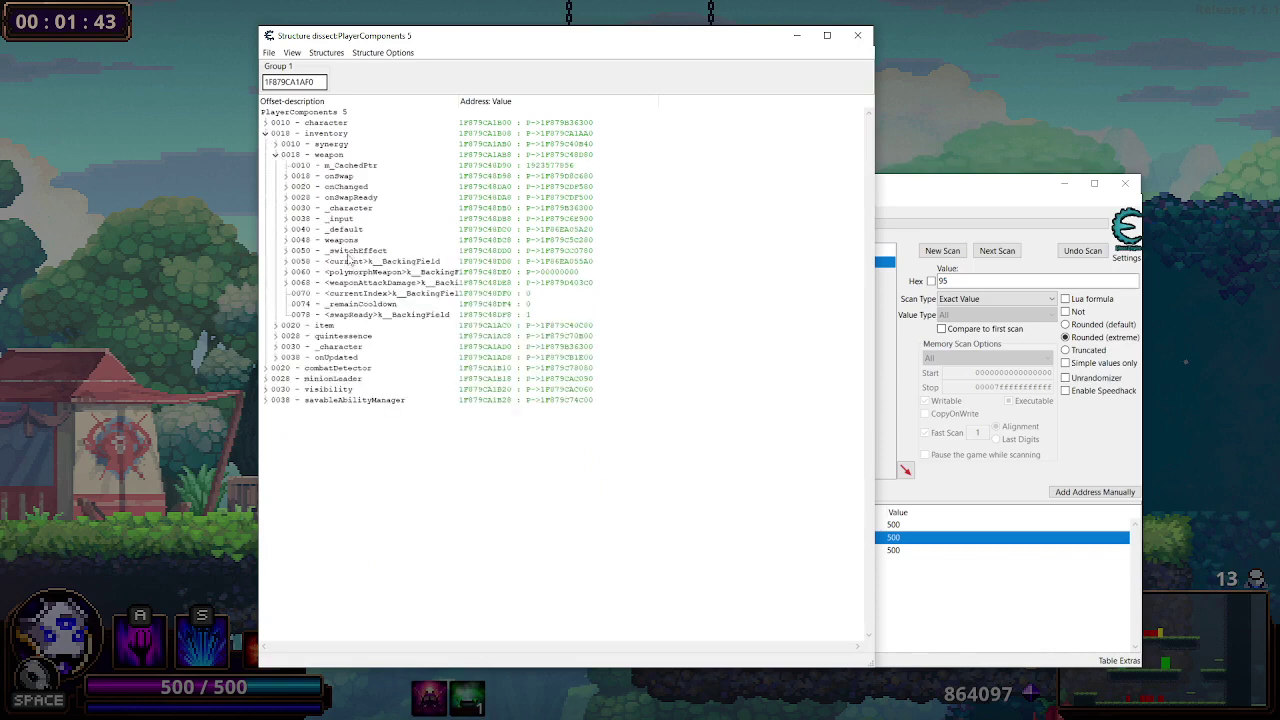
left_click(378, 275)
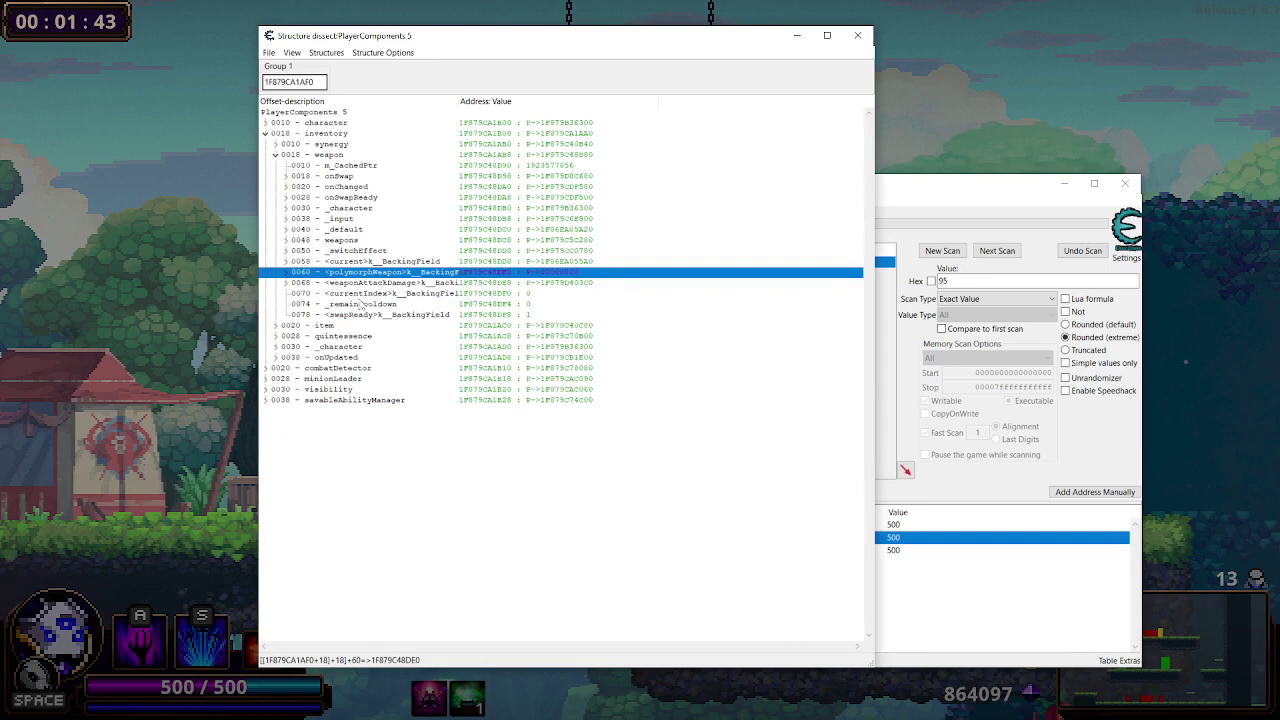
left_click(370, 285)
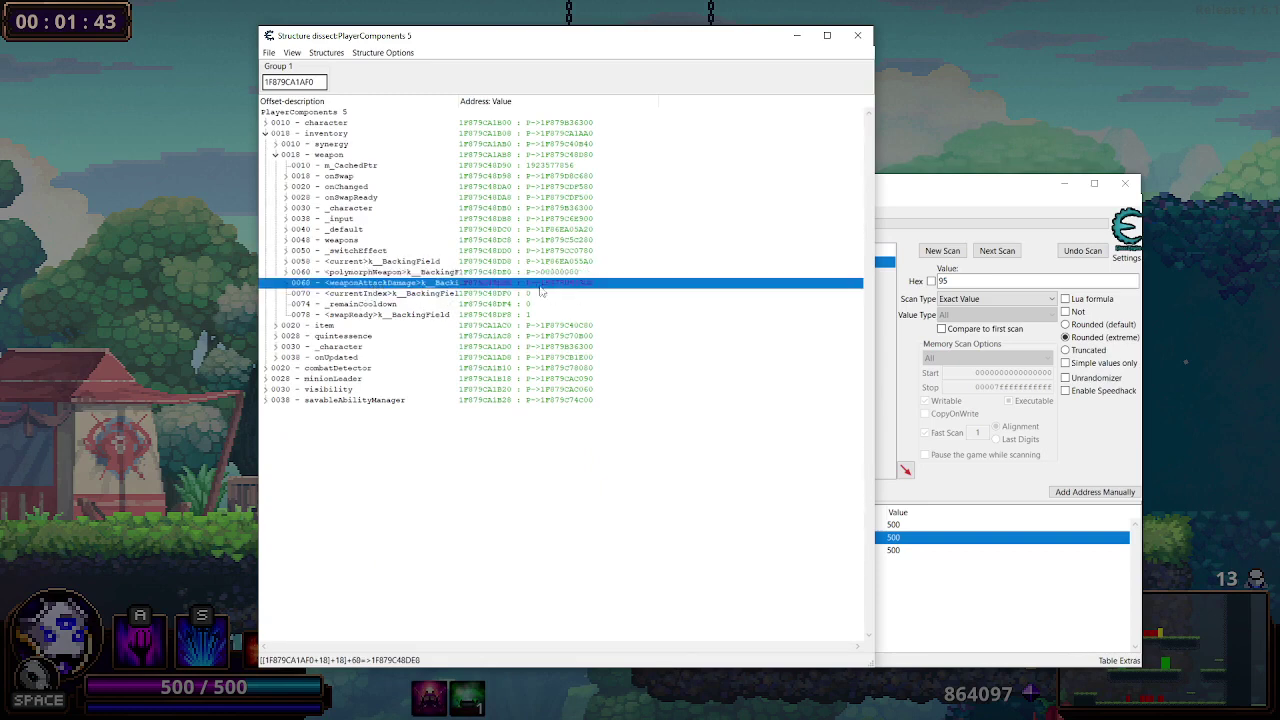
left_click(286, 283)
Step: Set _minAttackDamage inside the weaponAttackDamage backing field to 9999
left_click(395, 316)
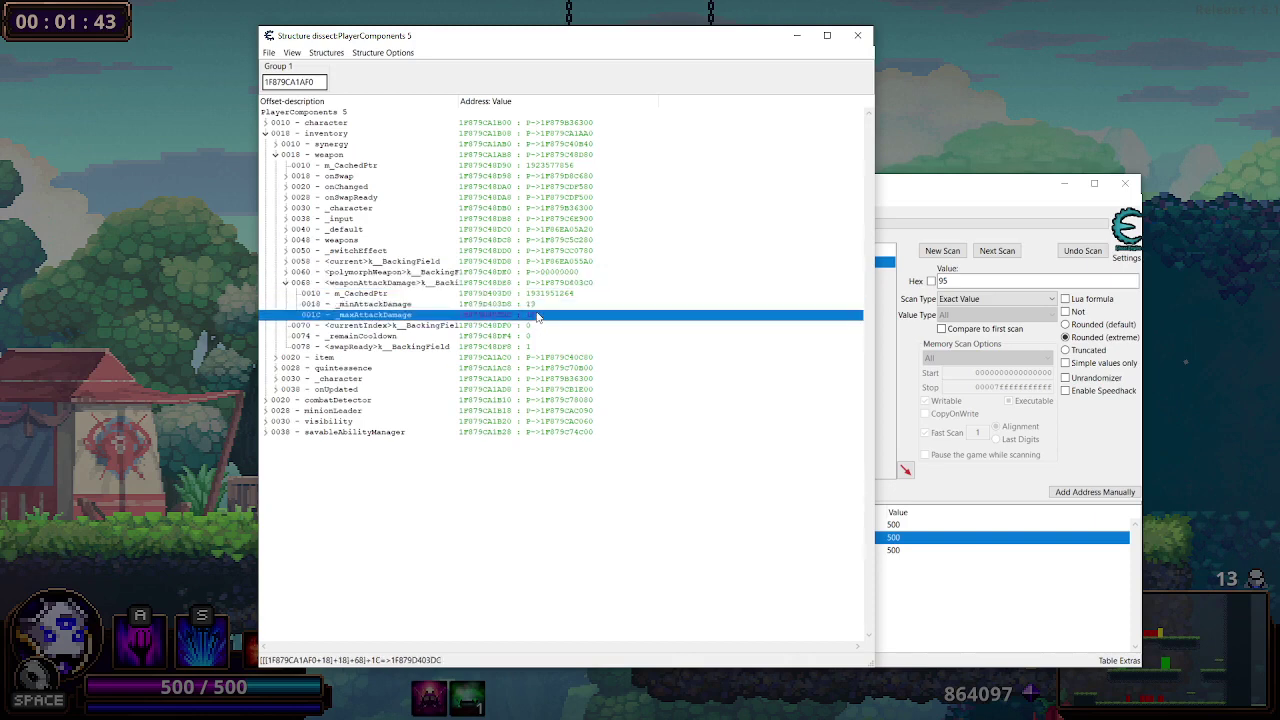
key("Up")
key("Return")
type("9999")
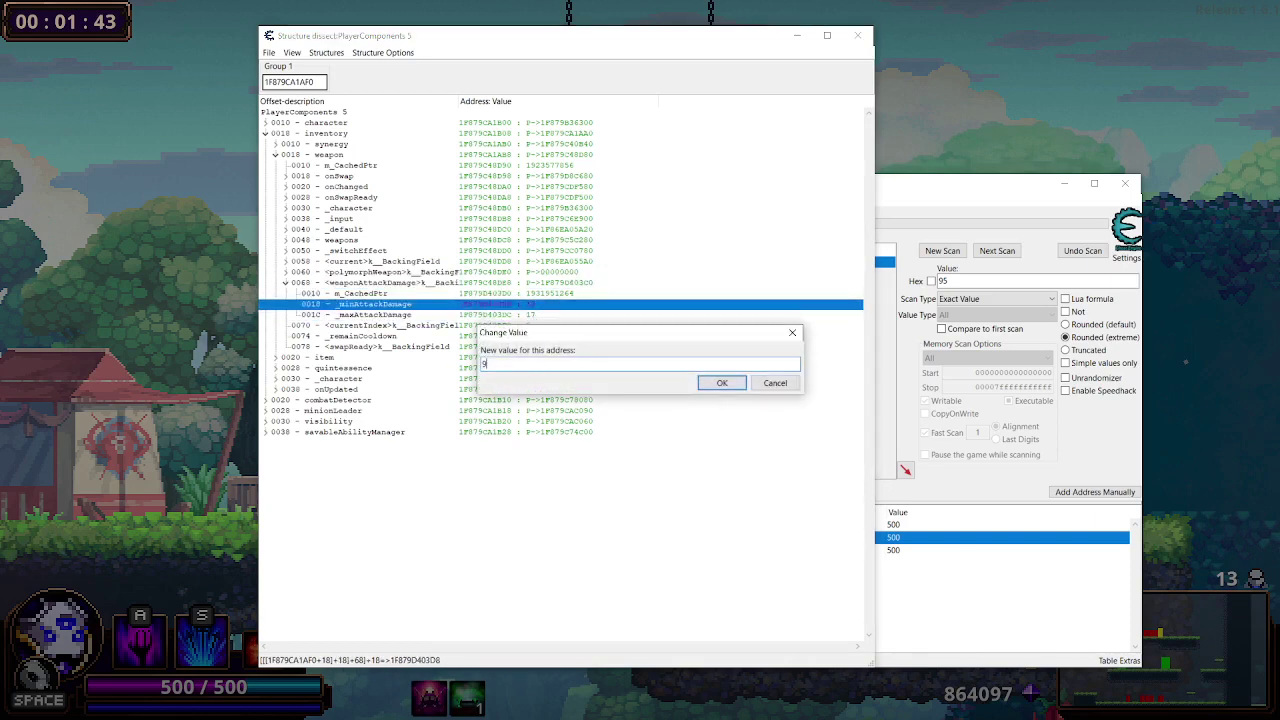
left_click(721, 383)
Step: Set _maxAttackDamage inside the weaponAttackDamage backing field to 99999
left_click(530, 326)
double_click(536, 316)
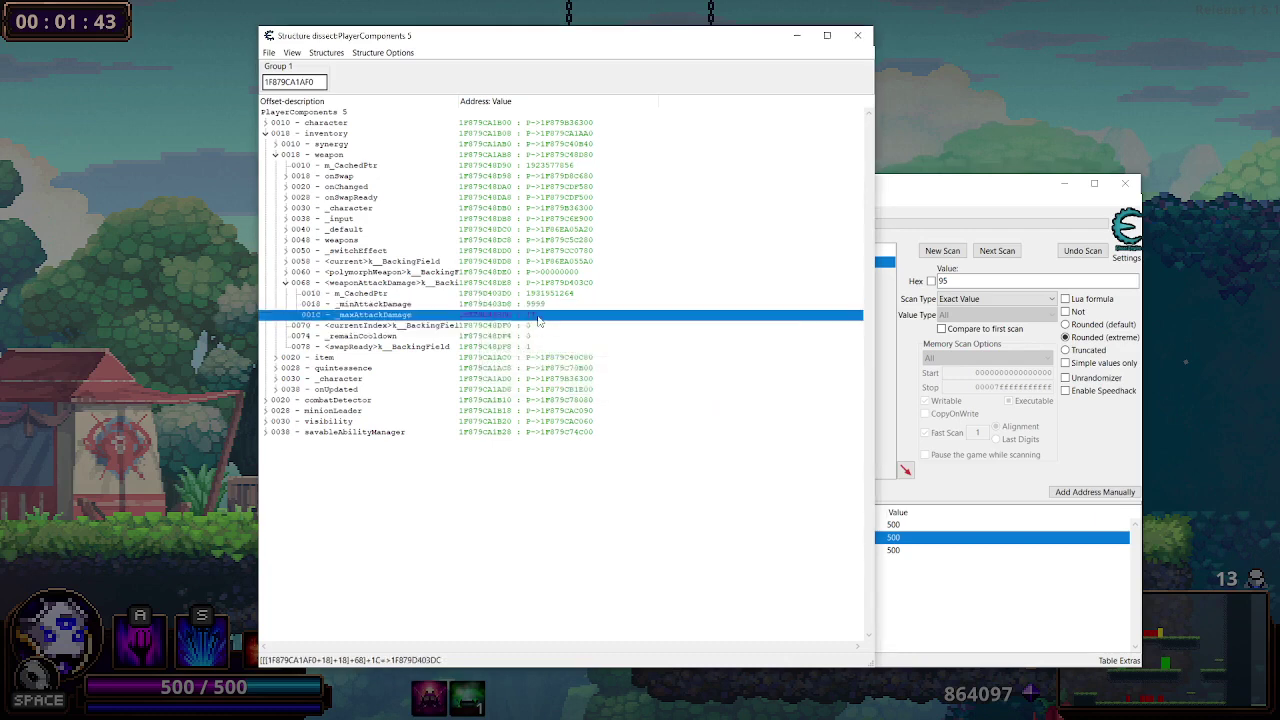
type("99999")
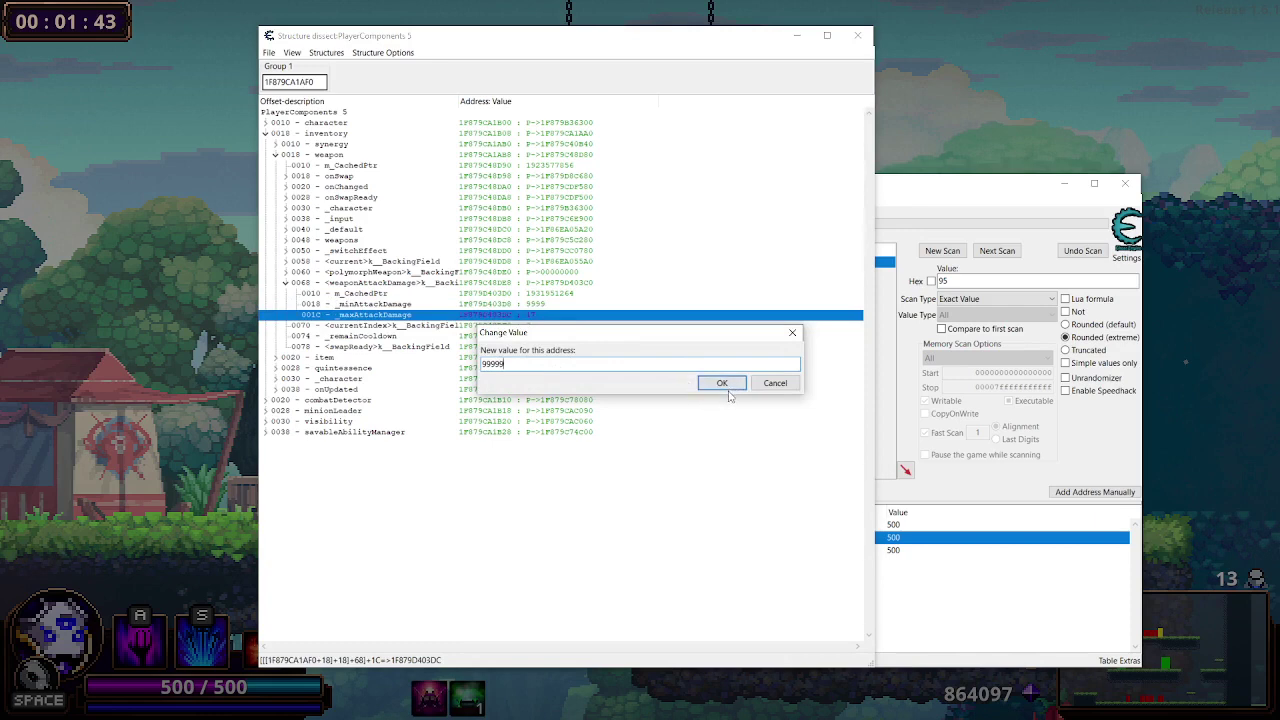
left_click(722, 386)
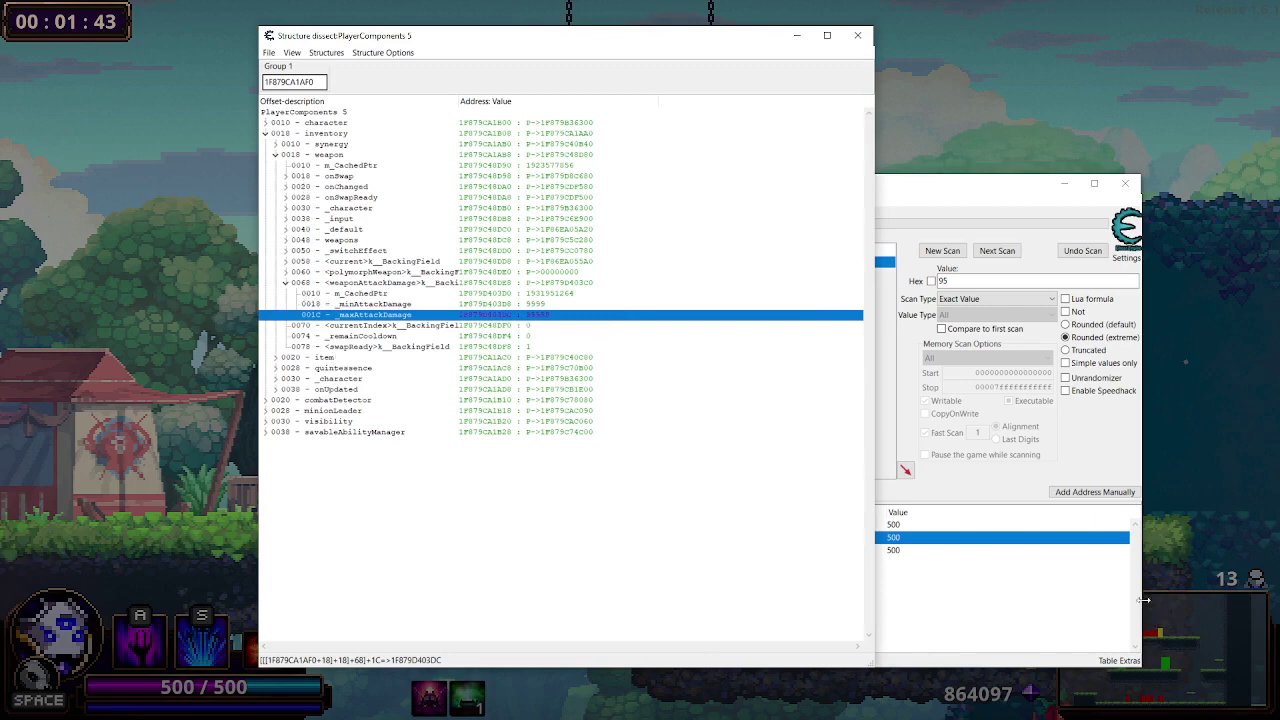
left_click(991, 616)
left_click(350, 316)
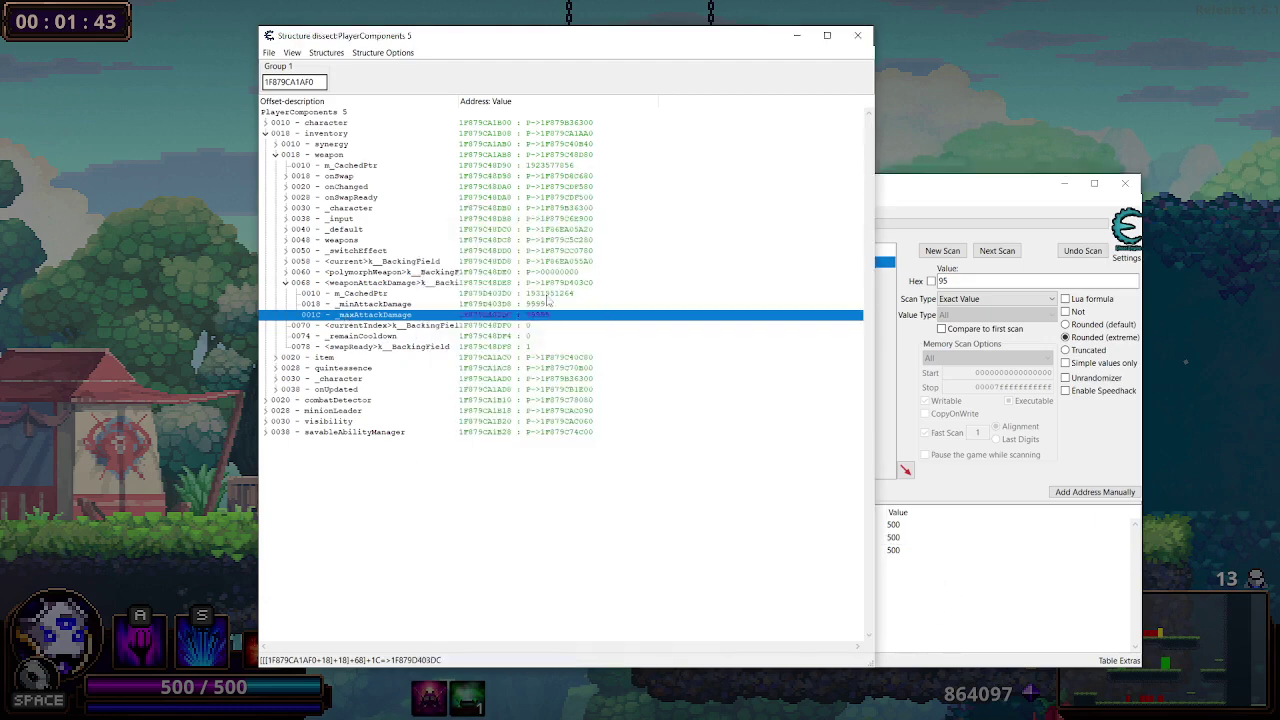
left_click(988, 579)
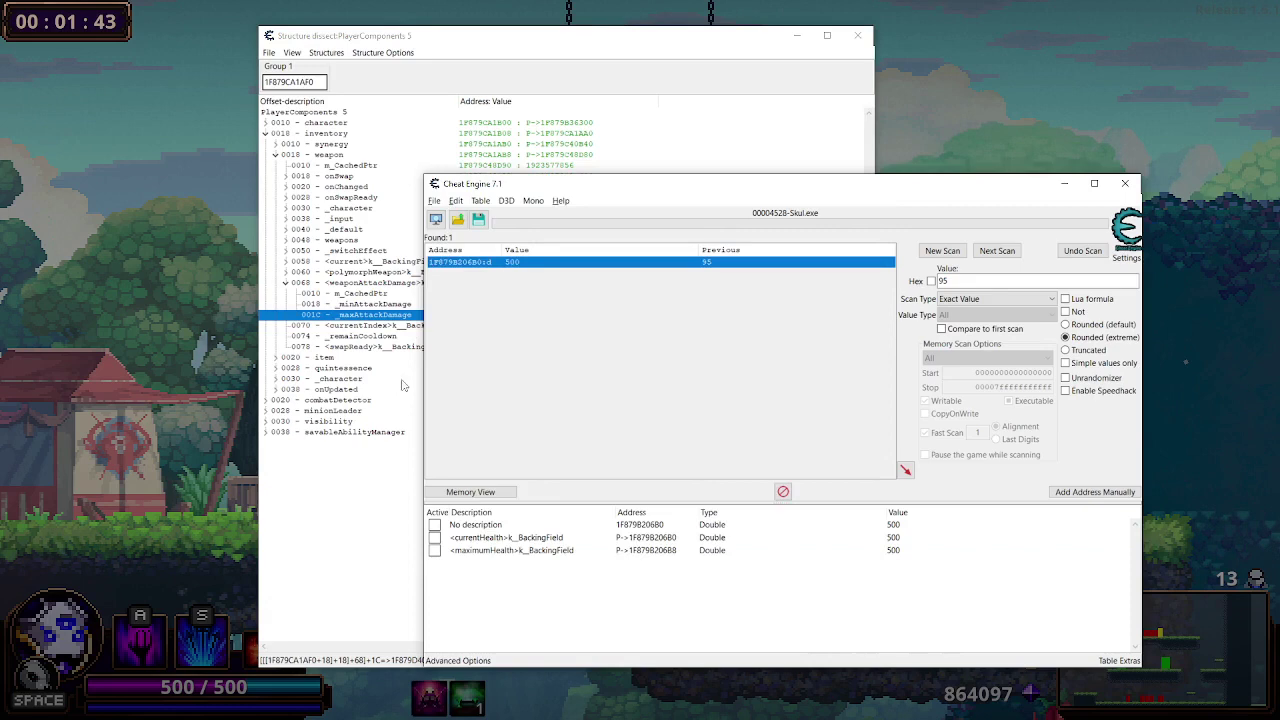
left_click(410, 512)
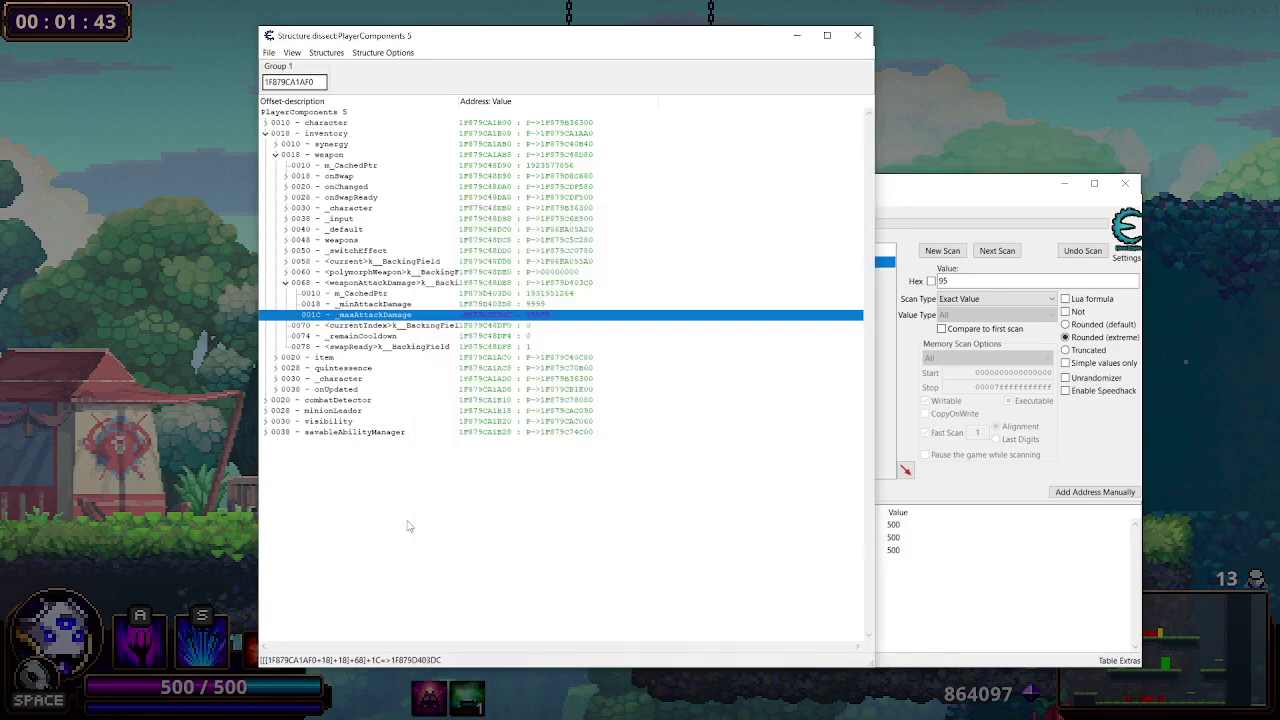
Step: Add the weapon structure's swapReady backing field to the address list
left_click(530, 339)
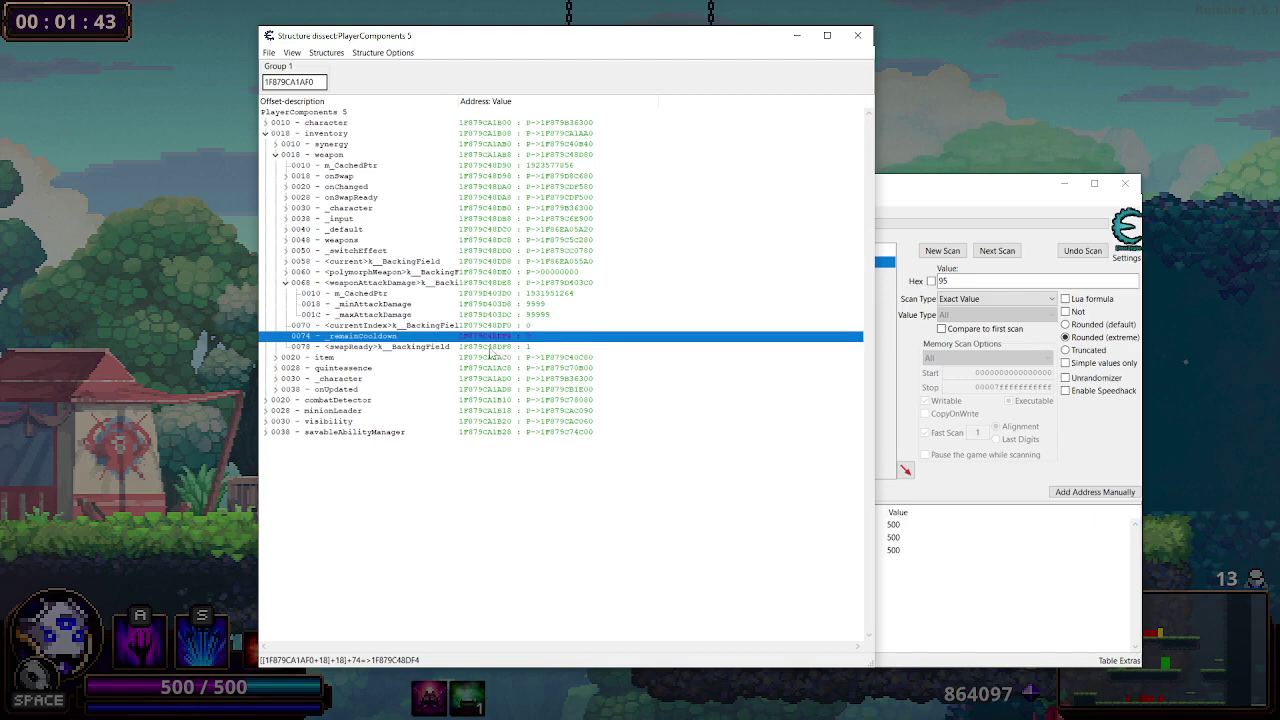
left_click(327, 348)
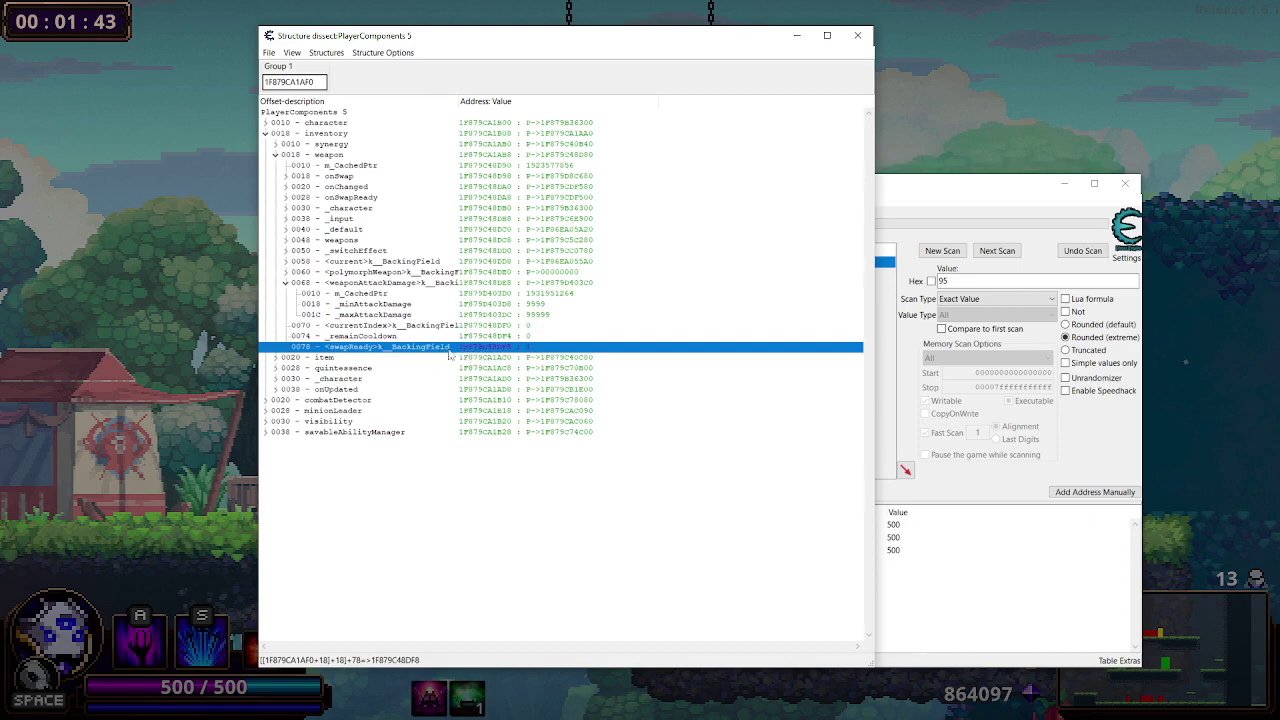
right_click(441, 354)
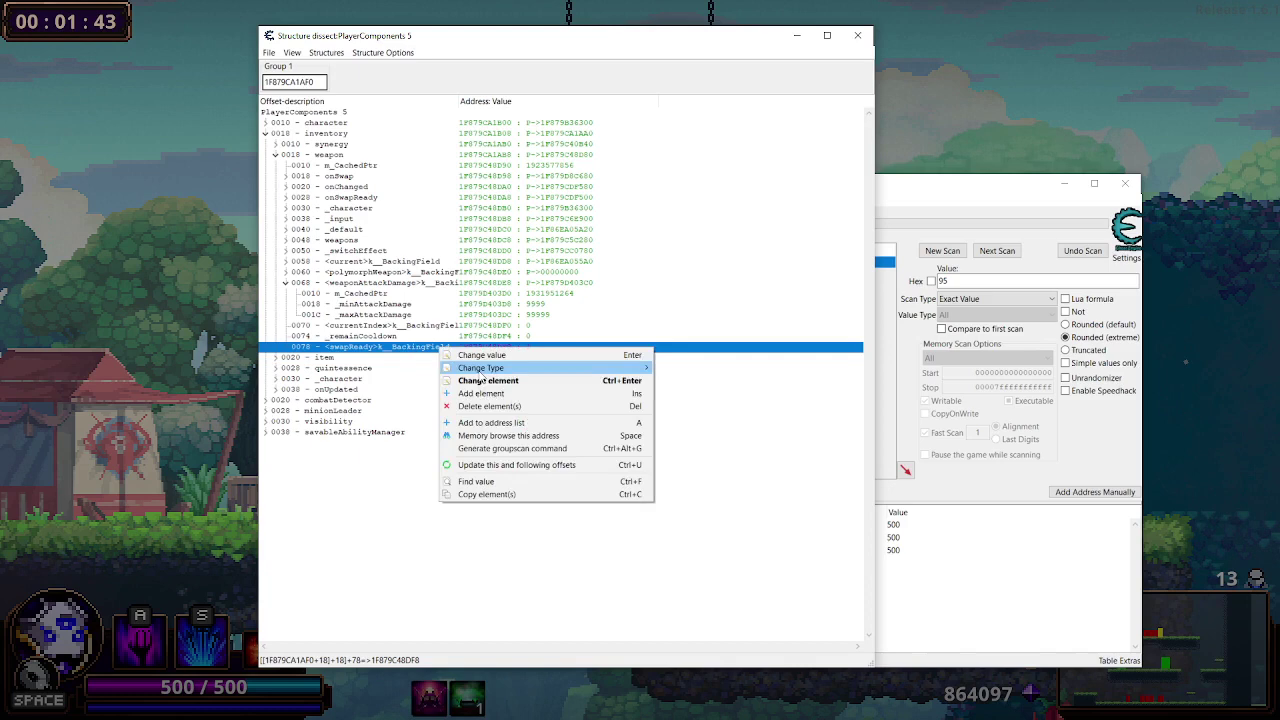
left_click(578, 424)
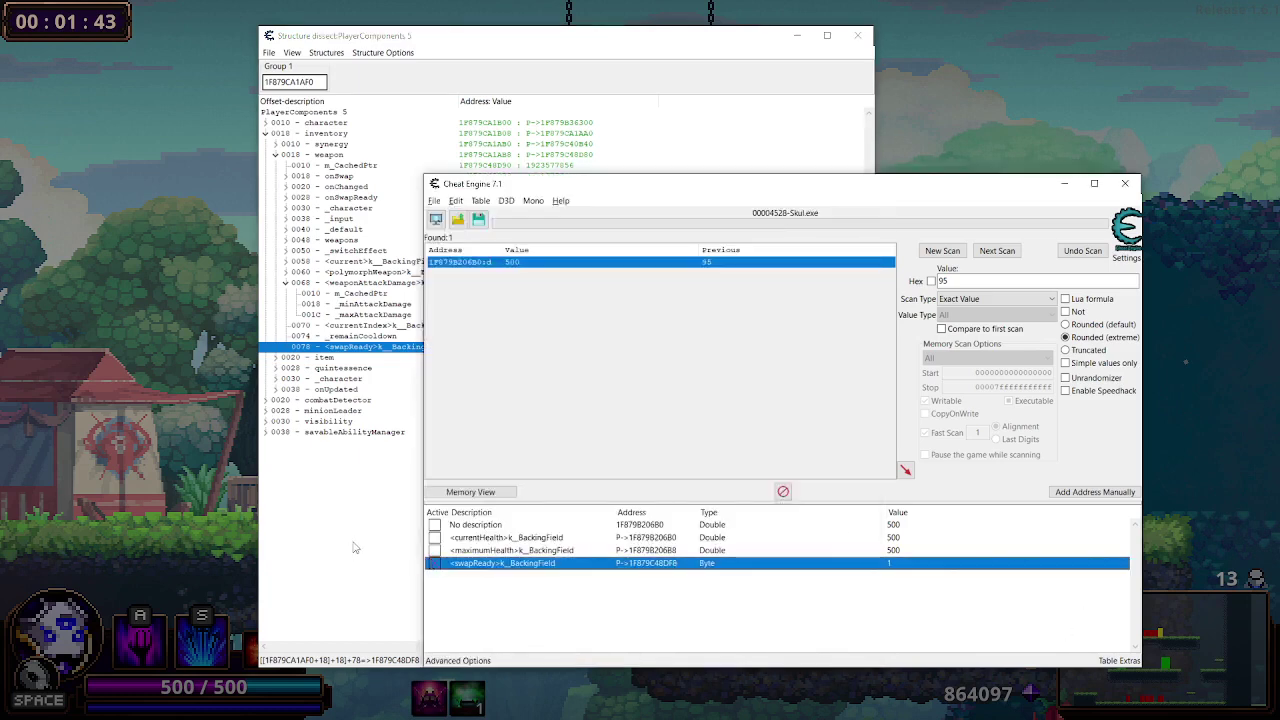
Step: Examine the members of the weapon's onSwap field in the dissected structure and collapse it again
left_click(357, 545)
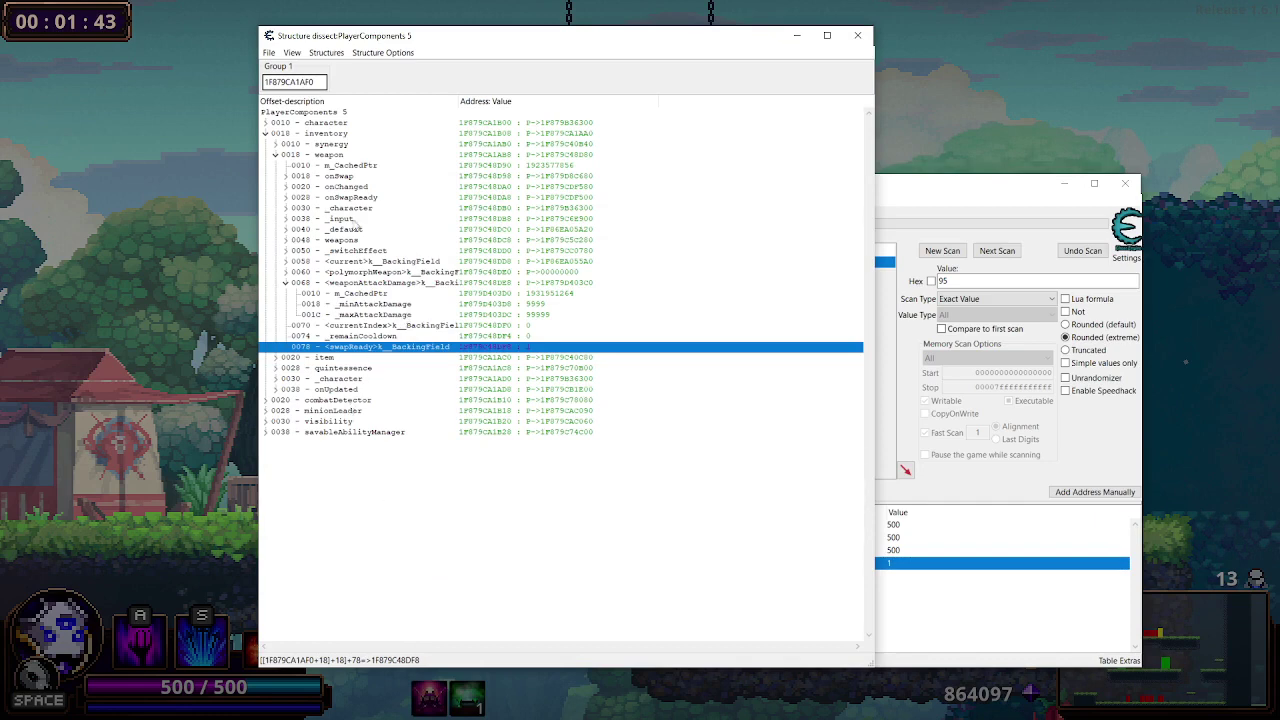
left_click(286, 176)
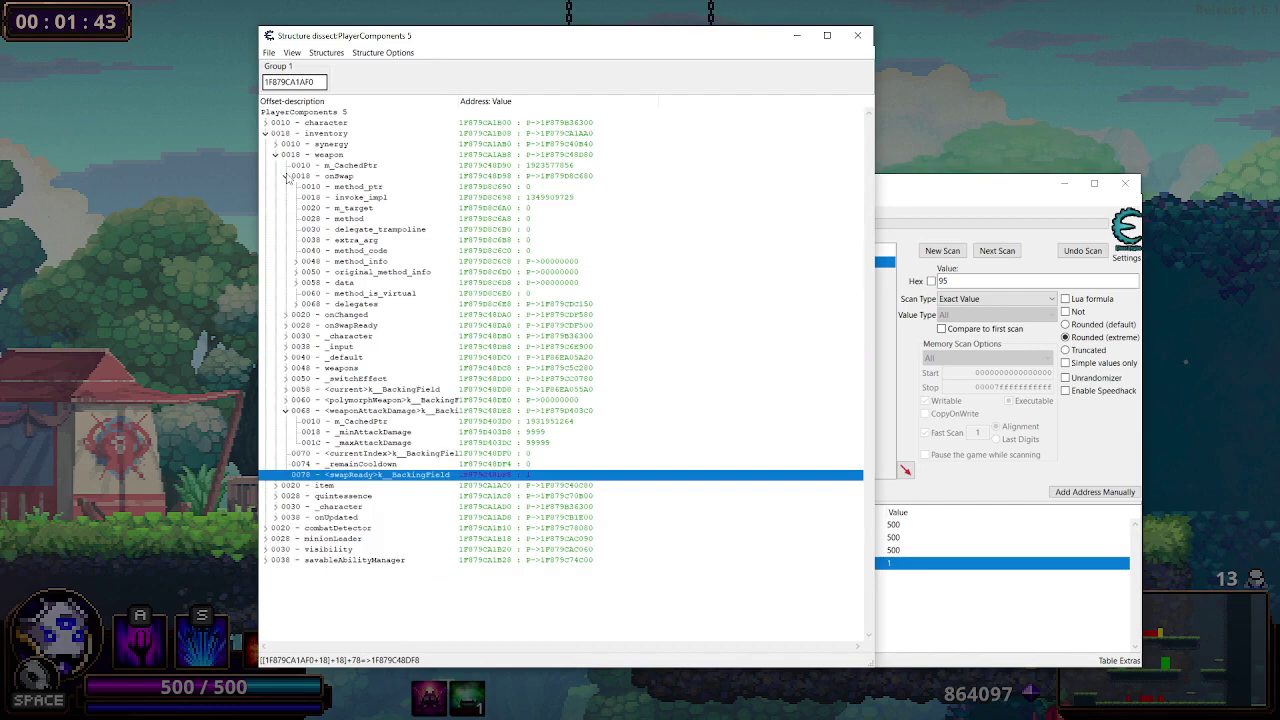
left_click(286, 176)
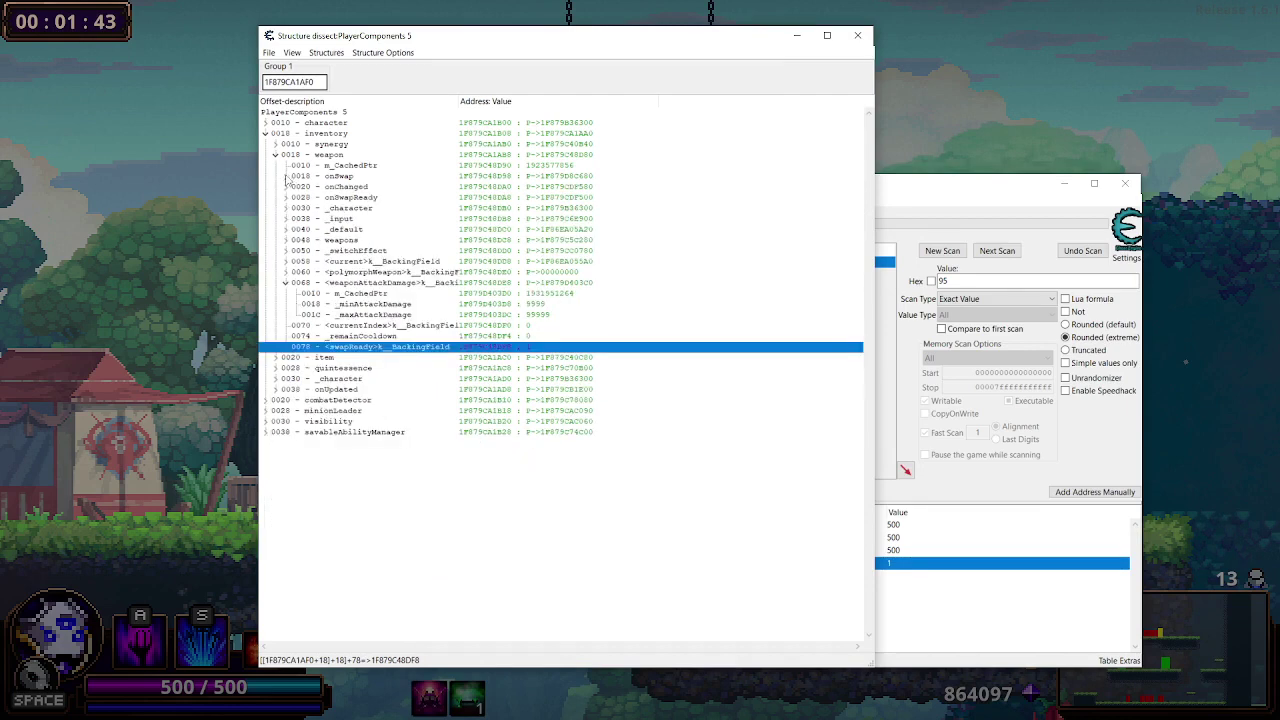
Step: Switch to the Skul game, resume play and attack the soldiers on the upper platform to test the weapon damage
left_click(95, 277)
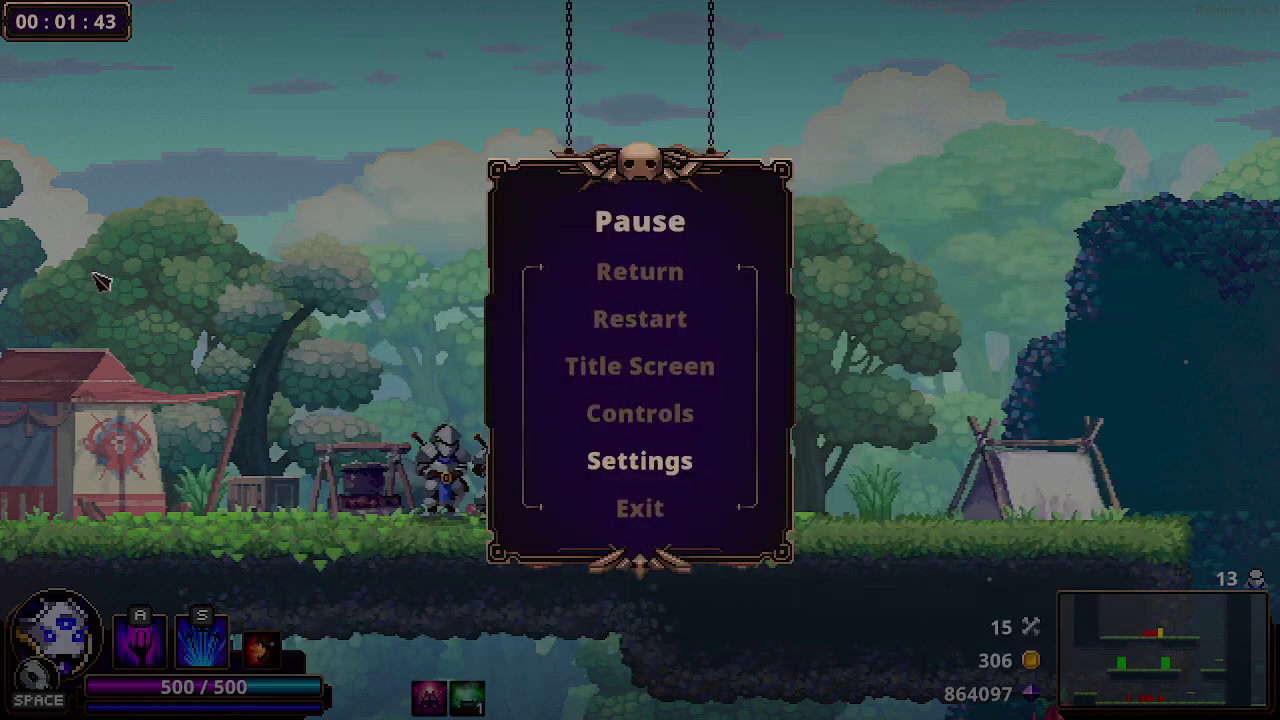
left_click(632, 266)
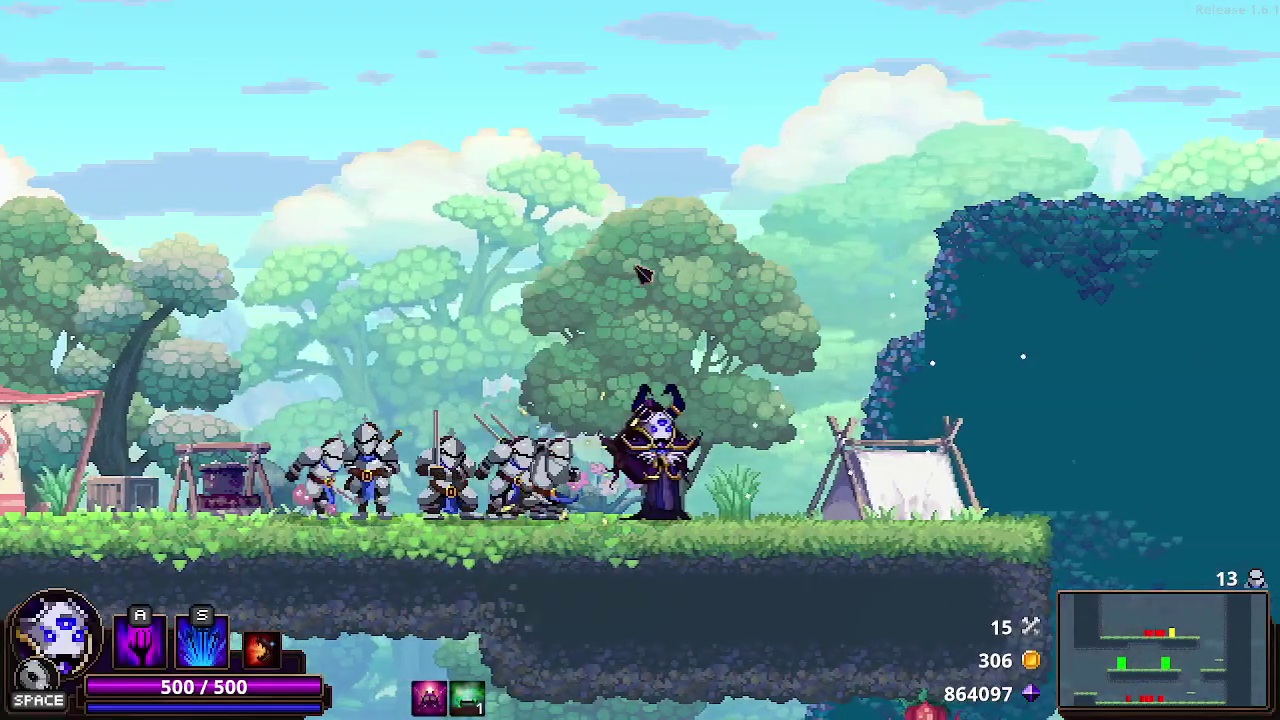
key("x")
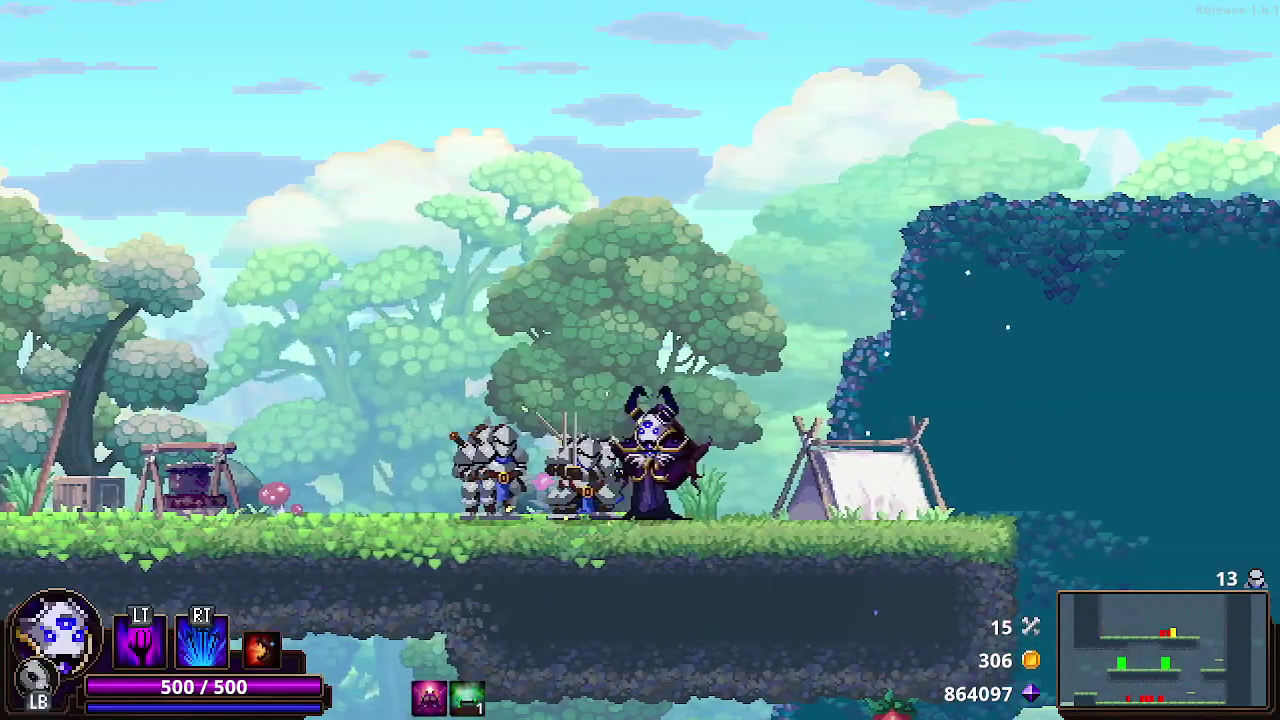
key("z")
key("x")
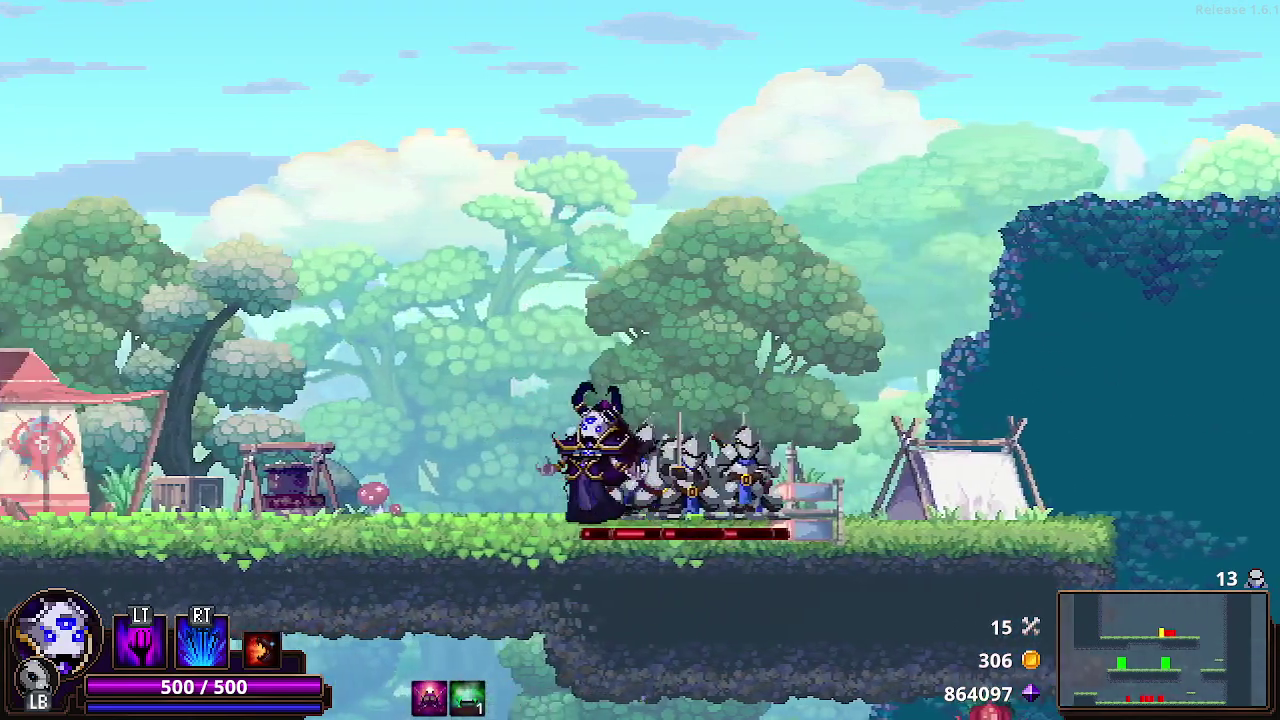
key("Left")
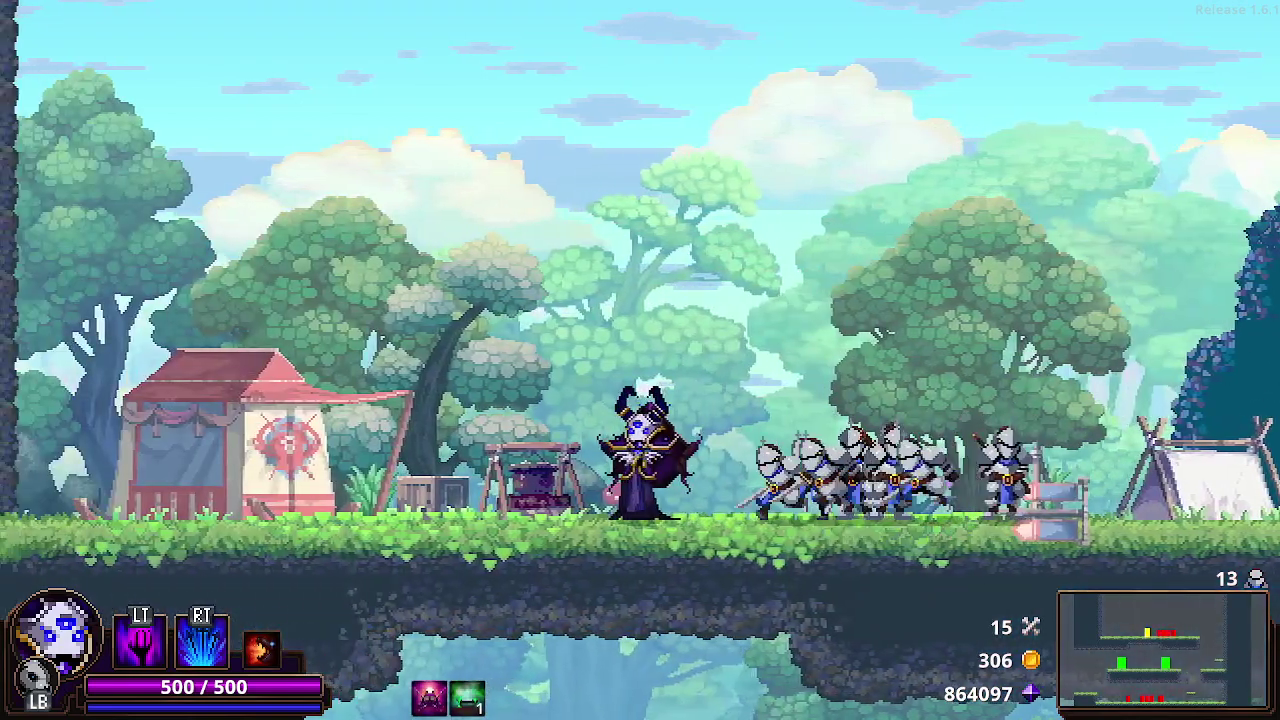
key("Right")
key("x")
key("Right")
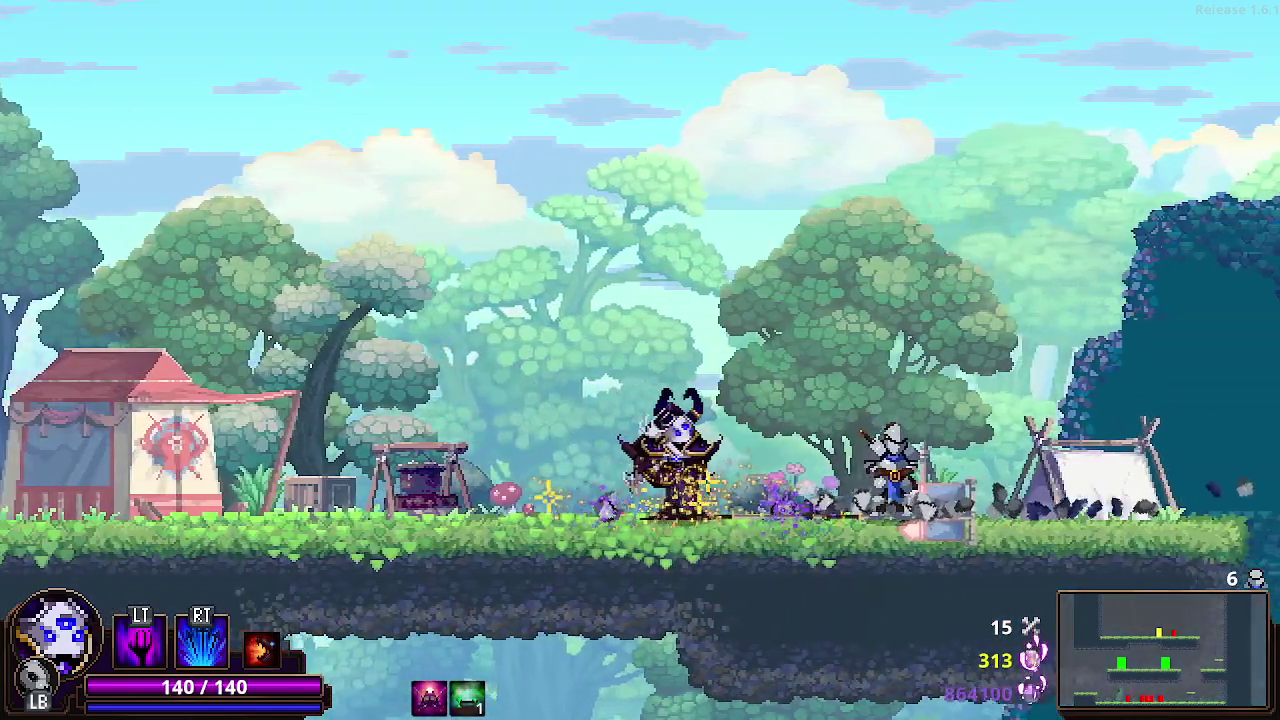
key("x")
Step: Swap to the wolf skull, cross the upper platform and drop off its edge to the level below
key("space")
key("Right")
key("Left")
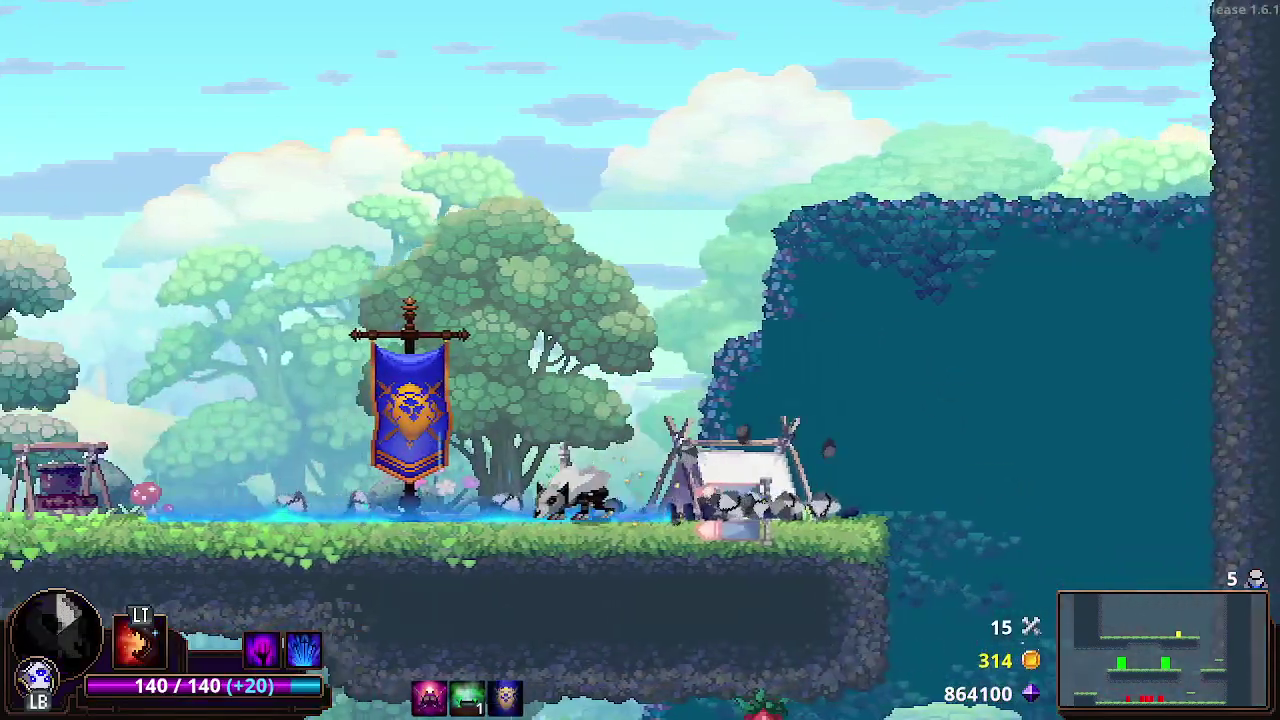
key("Right")
key("c")
key("c")
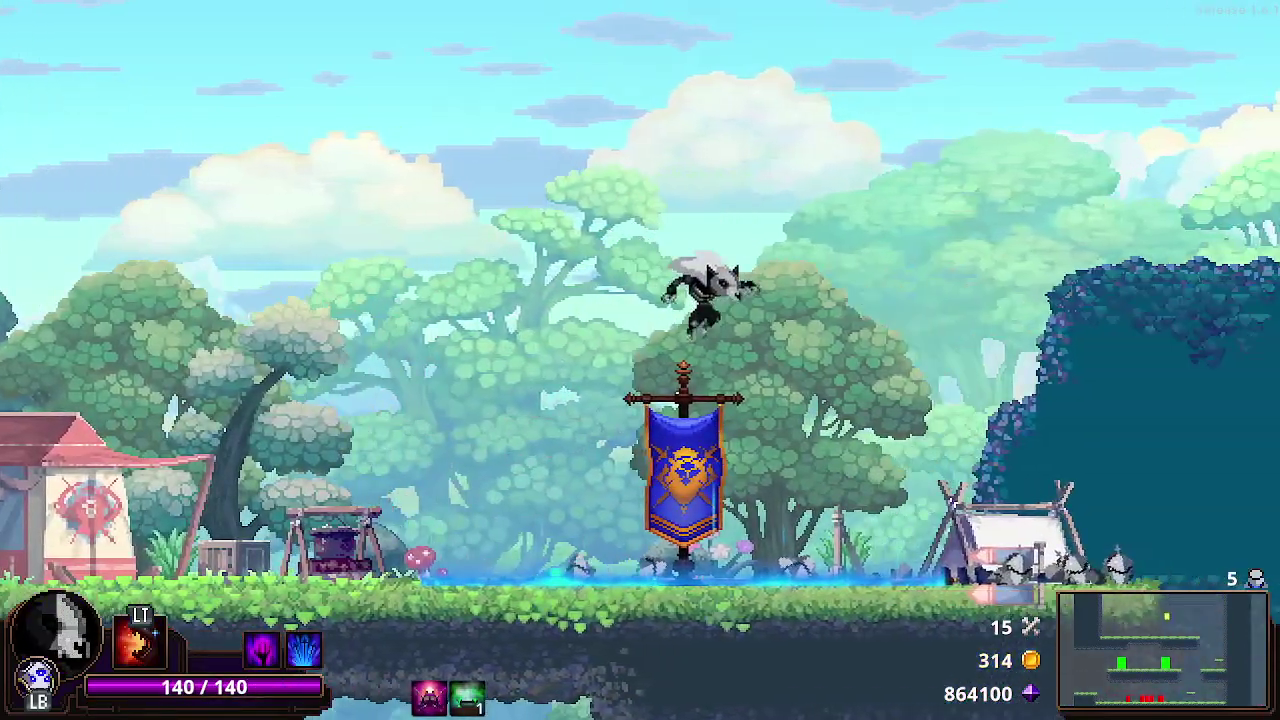
key("Left")
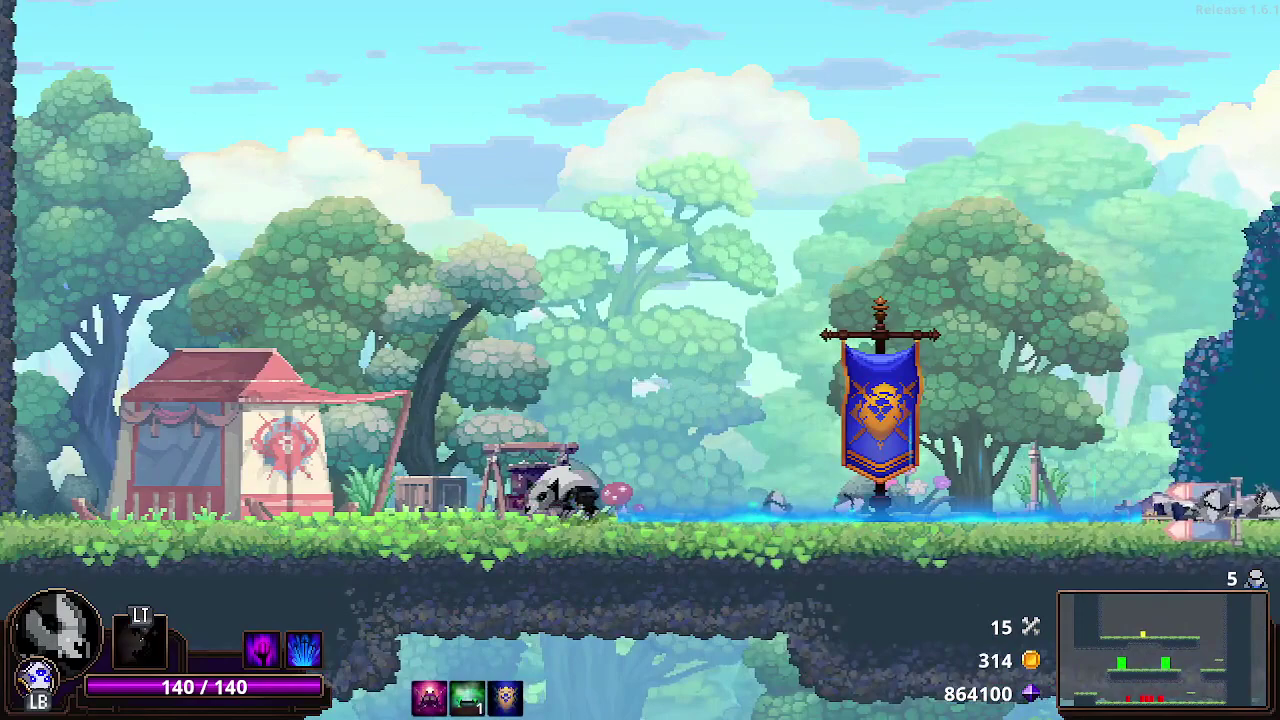
key("Right")
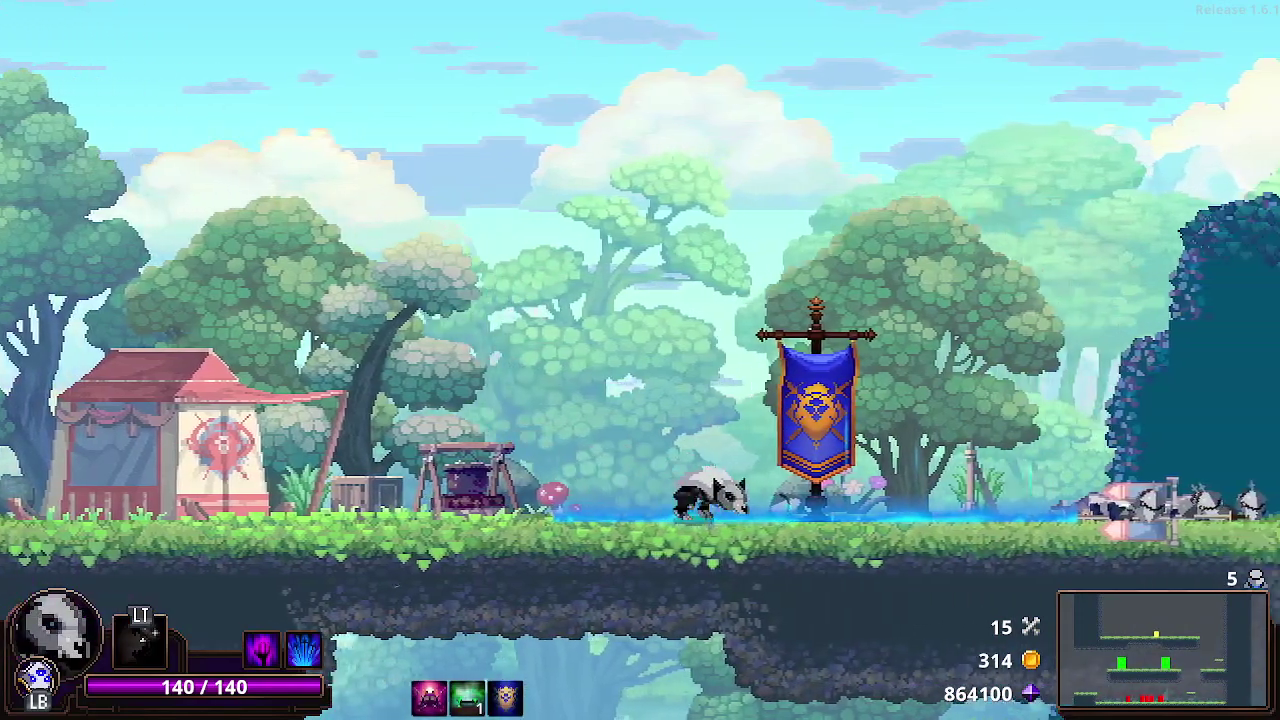
key("Right")
key("c")
key("Left")
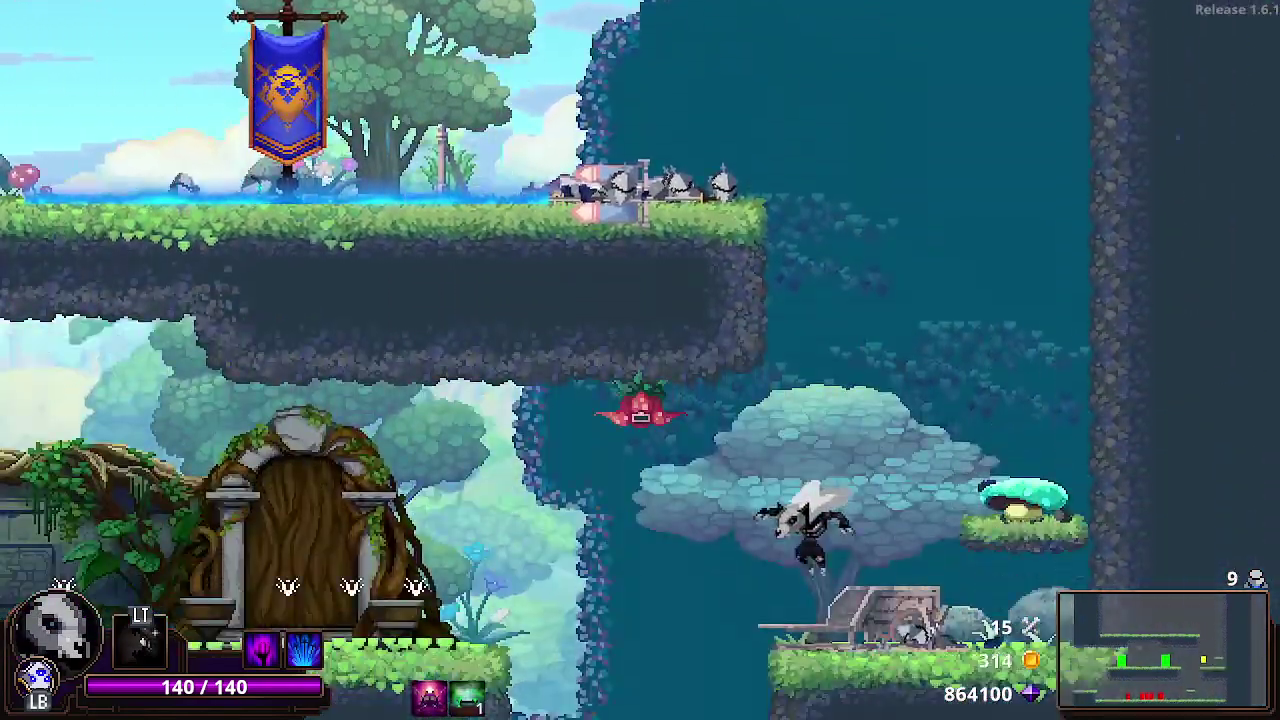
Step: Swap back to the horned skull and attack the soldiers on the lowest level
key("space")
key("Left")
key("x")
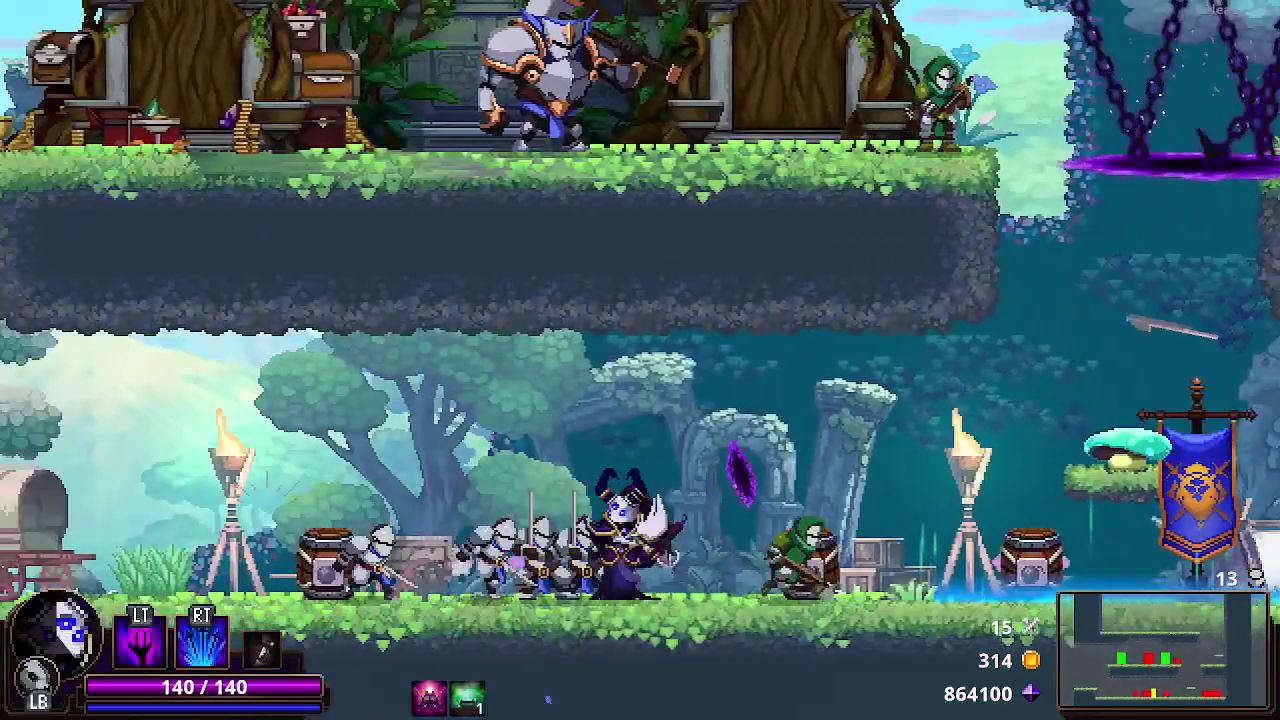
key("Right")
key("x")
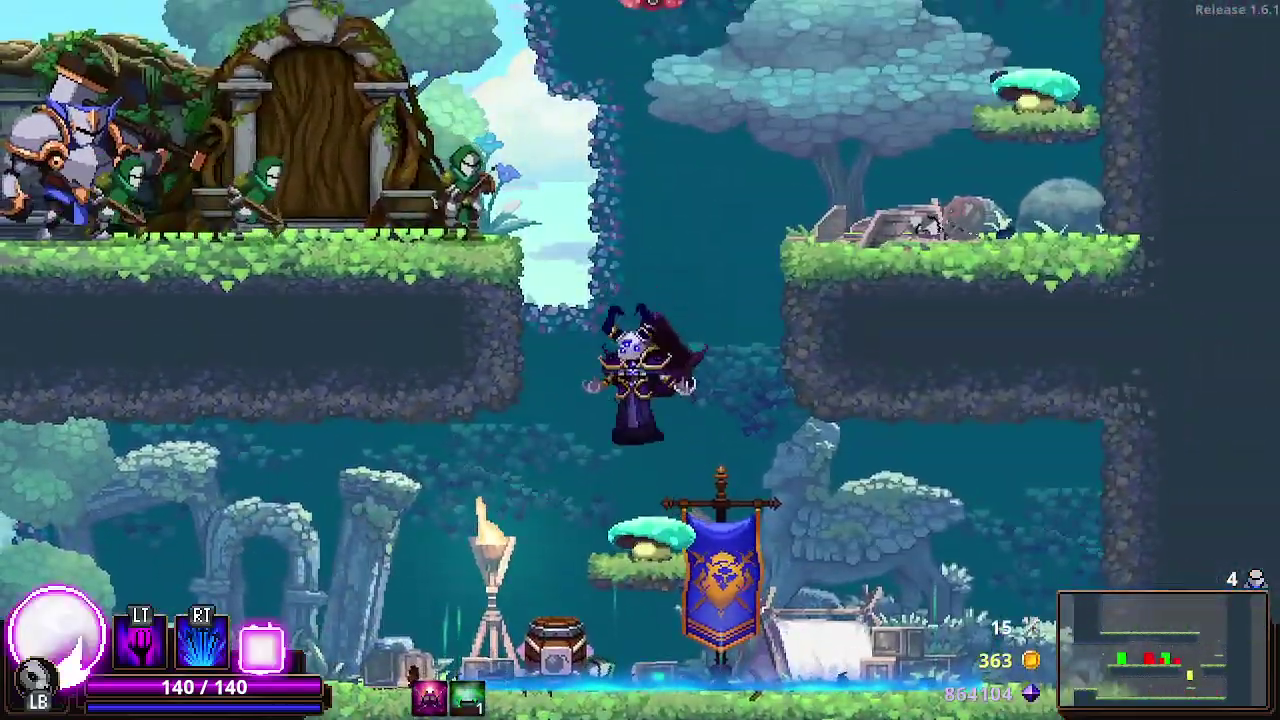
Step: Attack the large knight on the middle platform and enter the doorway surrounded by treasure chests
key("Left")
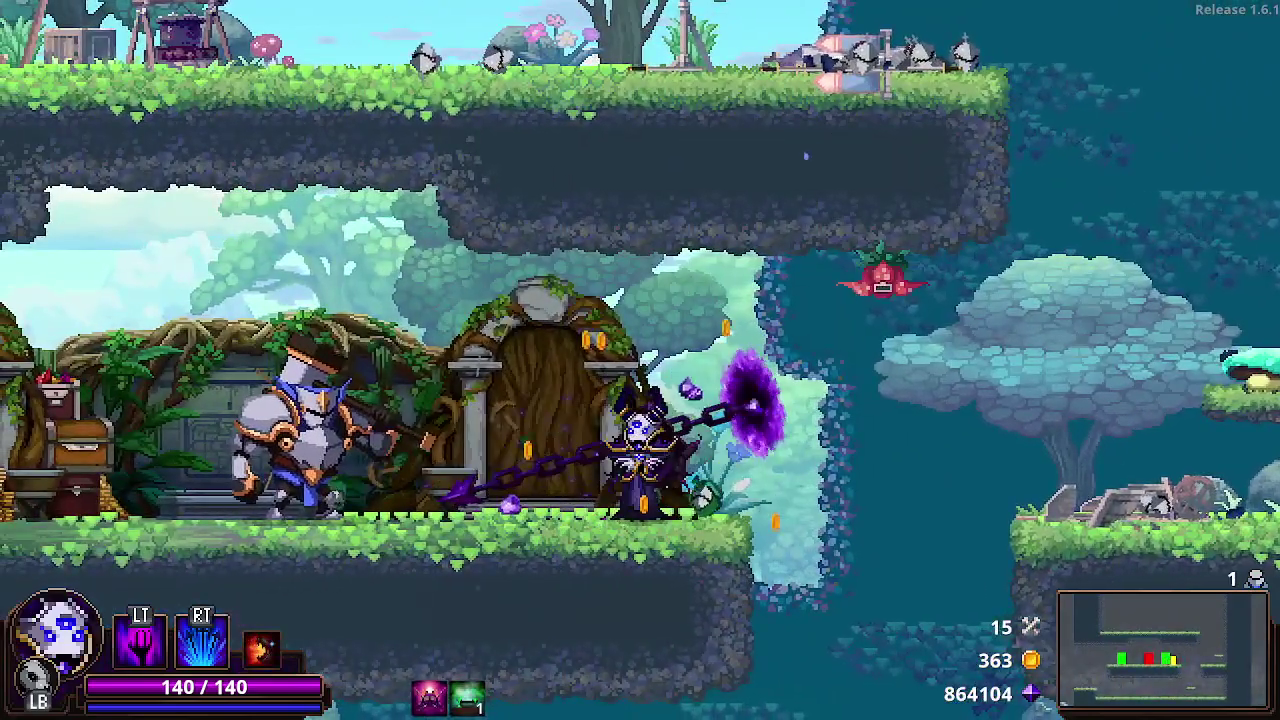
key("x")
key("Left")
key("x")
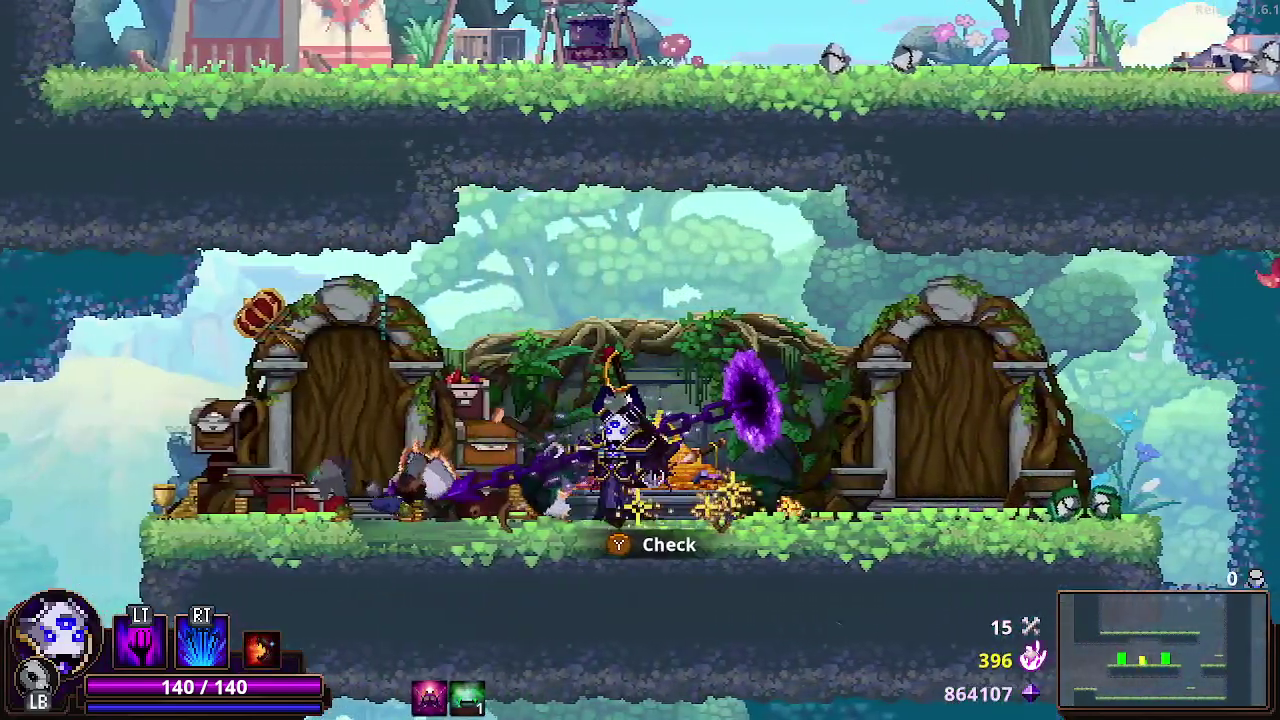
key("Left")
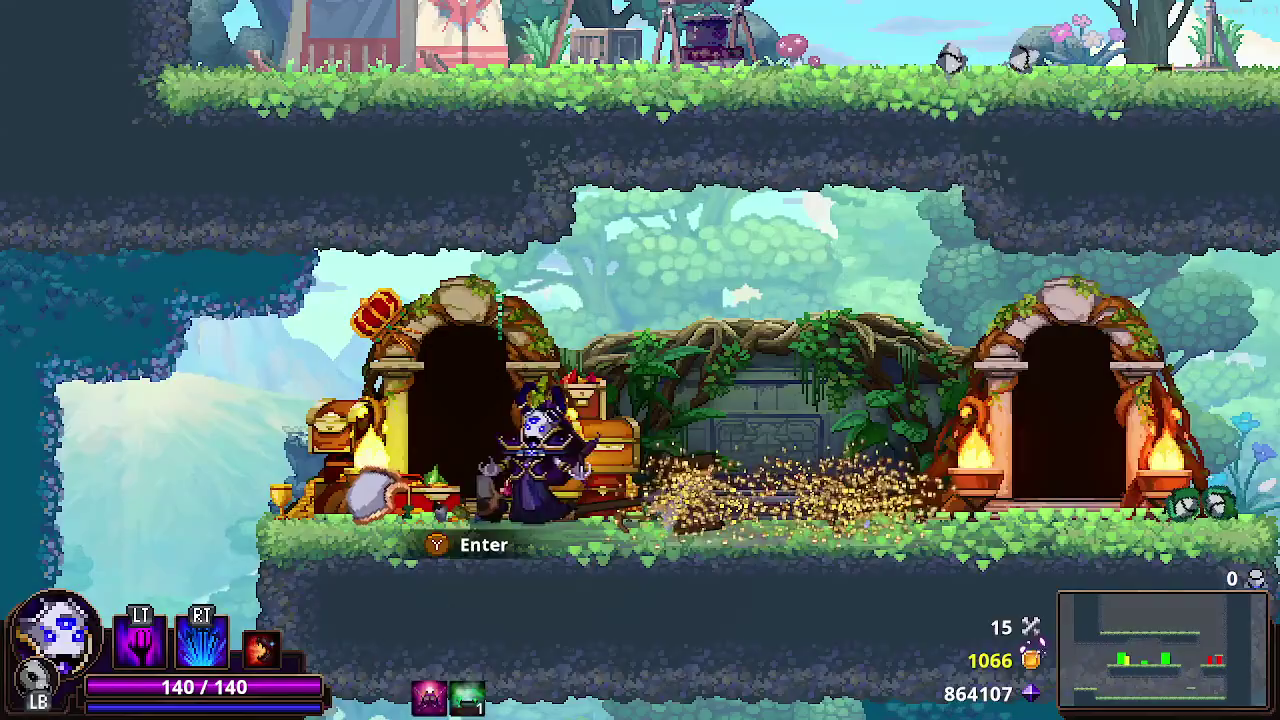
key("f")
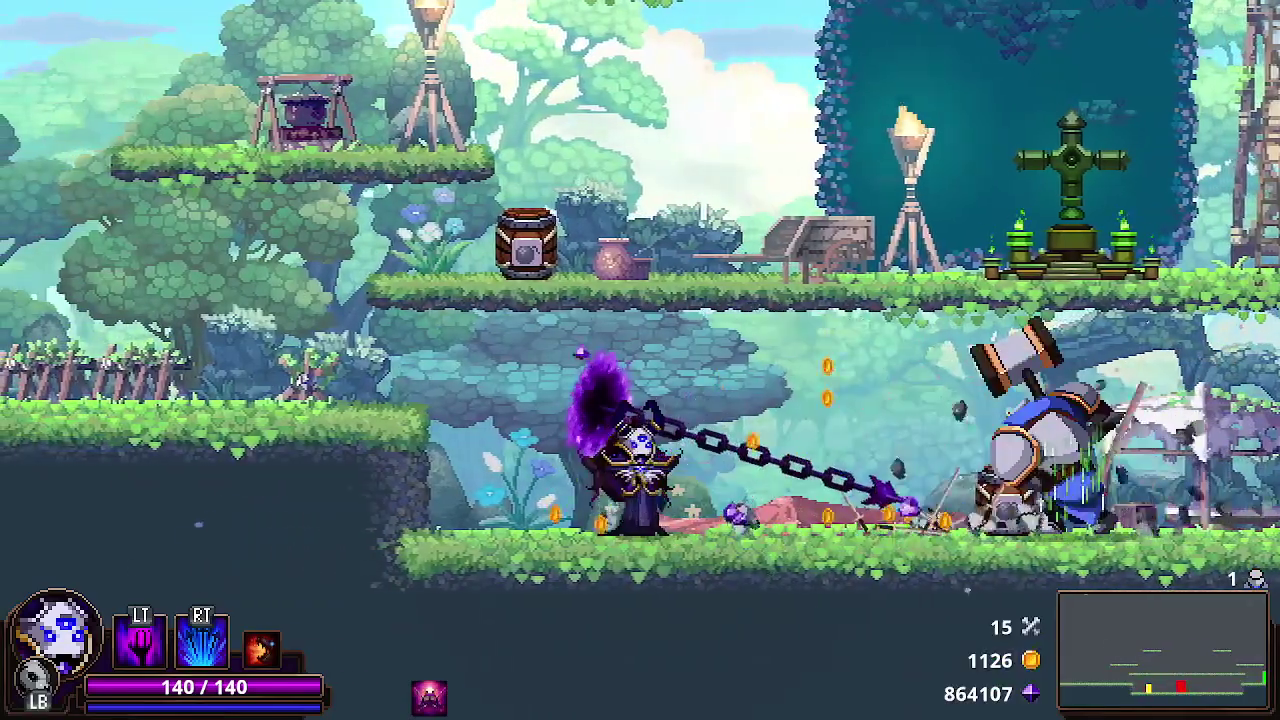
Step: Swap to the wolf skull in the new area and attack the large hammer knight
key("Right")
key("space")
key("Left")
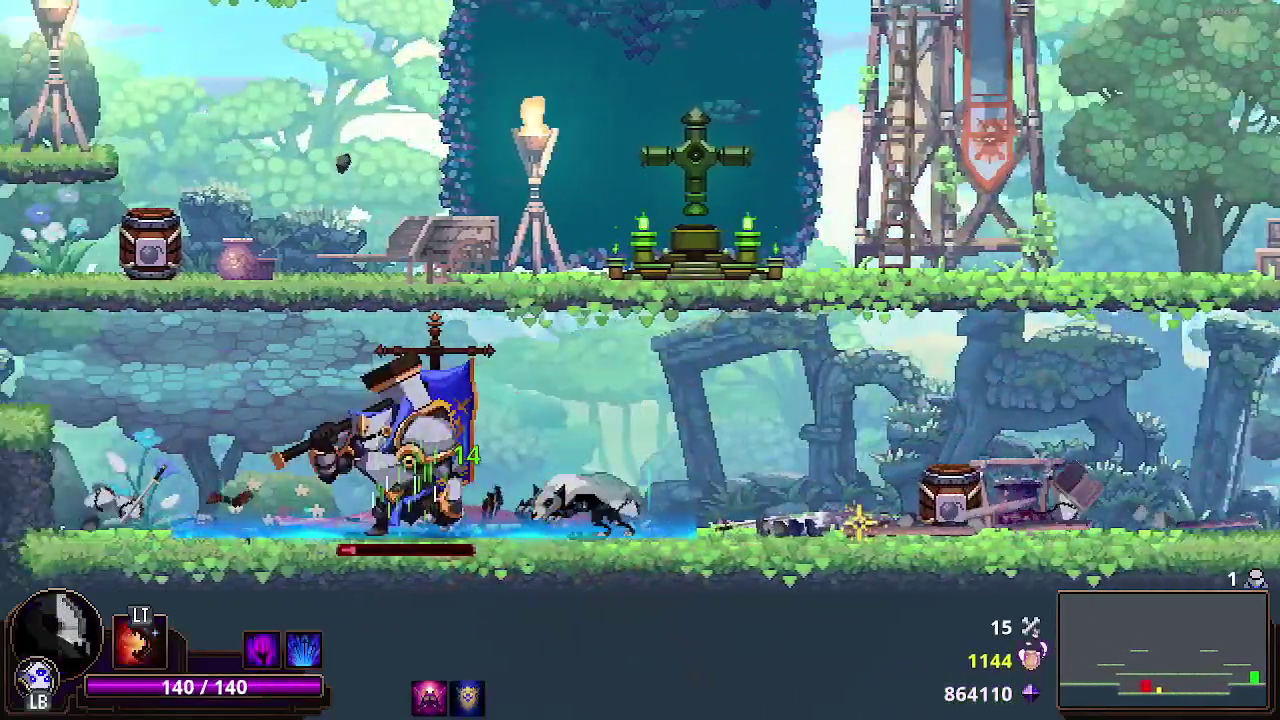
key("Left")
key("x")
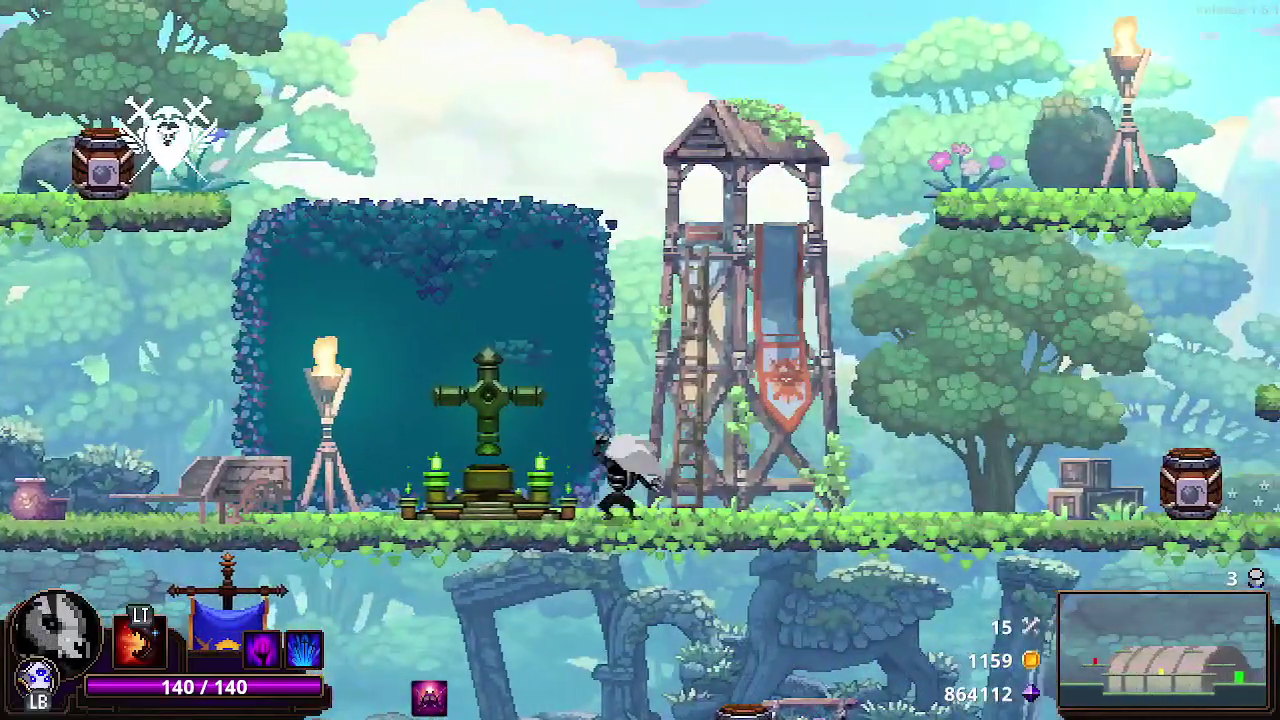
Step: Attack at the green cross shrine, swap back to the horned skull and strike the surrounding enemies
key("Left")
key("x")
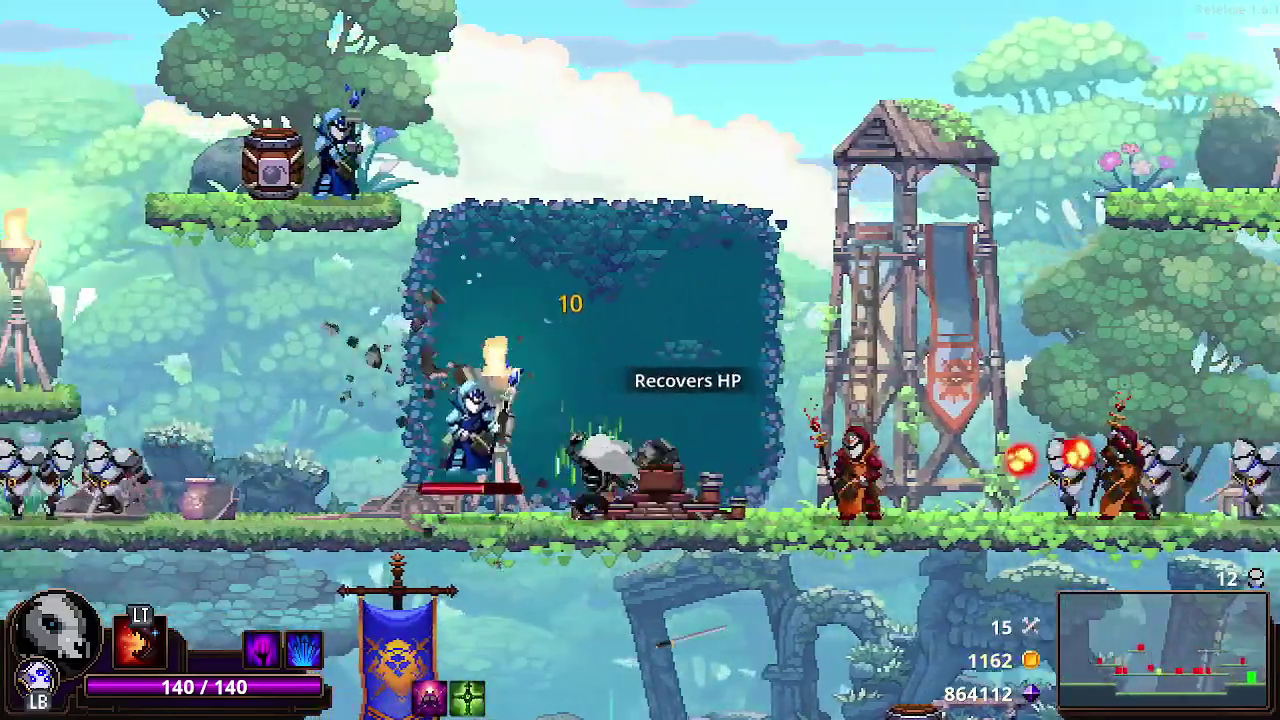
key("space")
key("x")
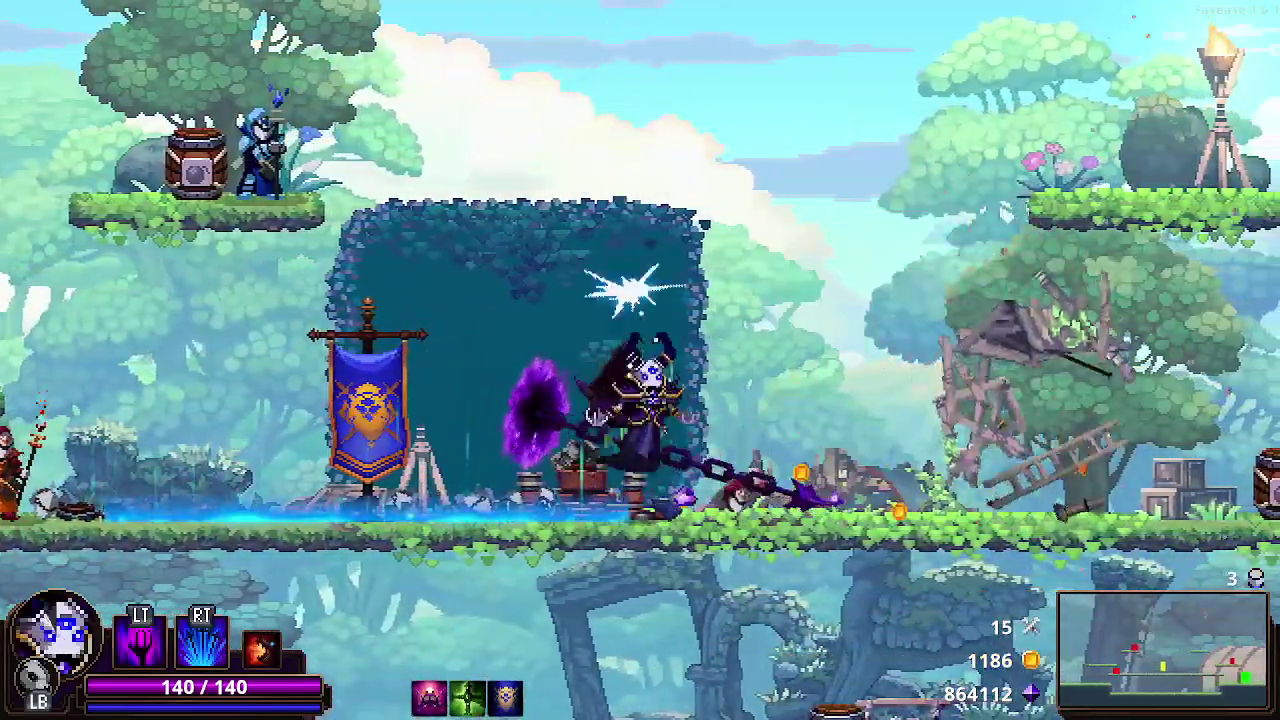
Step: Jump to the raised platform, attack the blue-robed mage and advance toward the remaining red-robed mage
key("Left")
key("c")
key("c")
key("x")
key("Right")
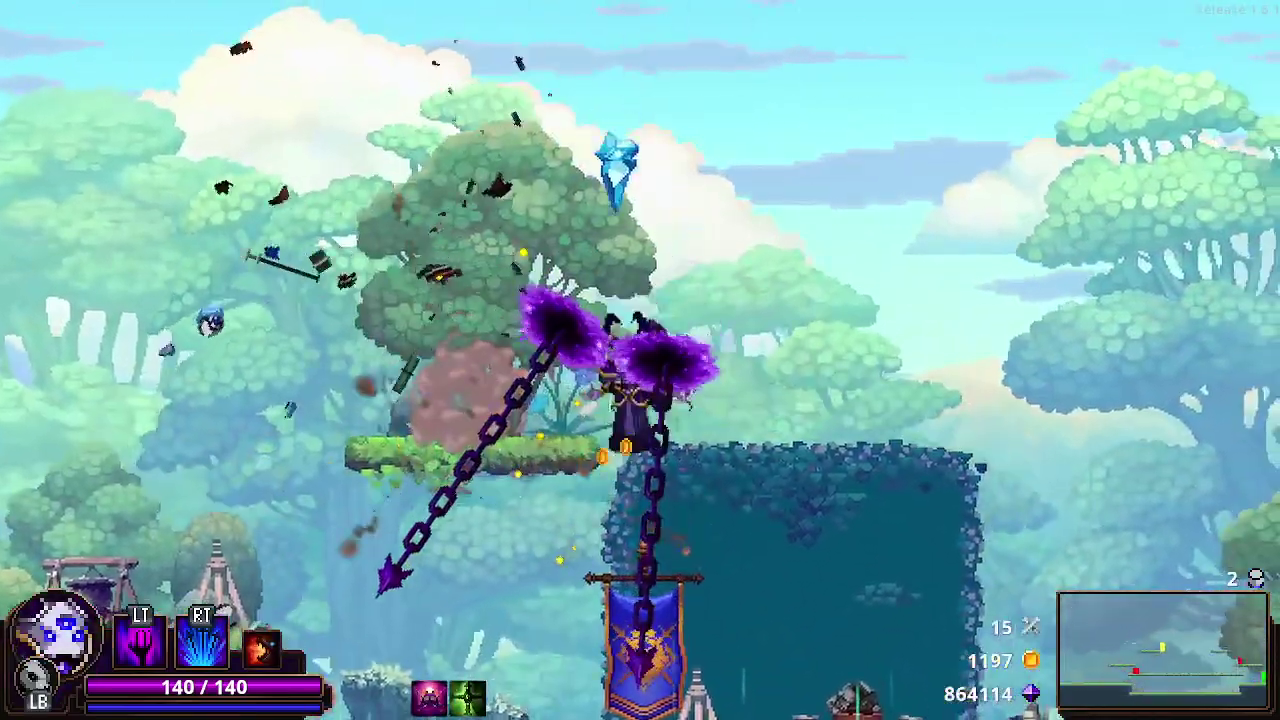
key("Left")
key("c")
key("c")
key("Left")
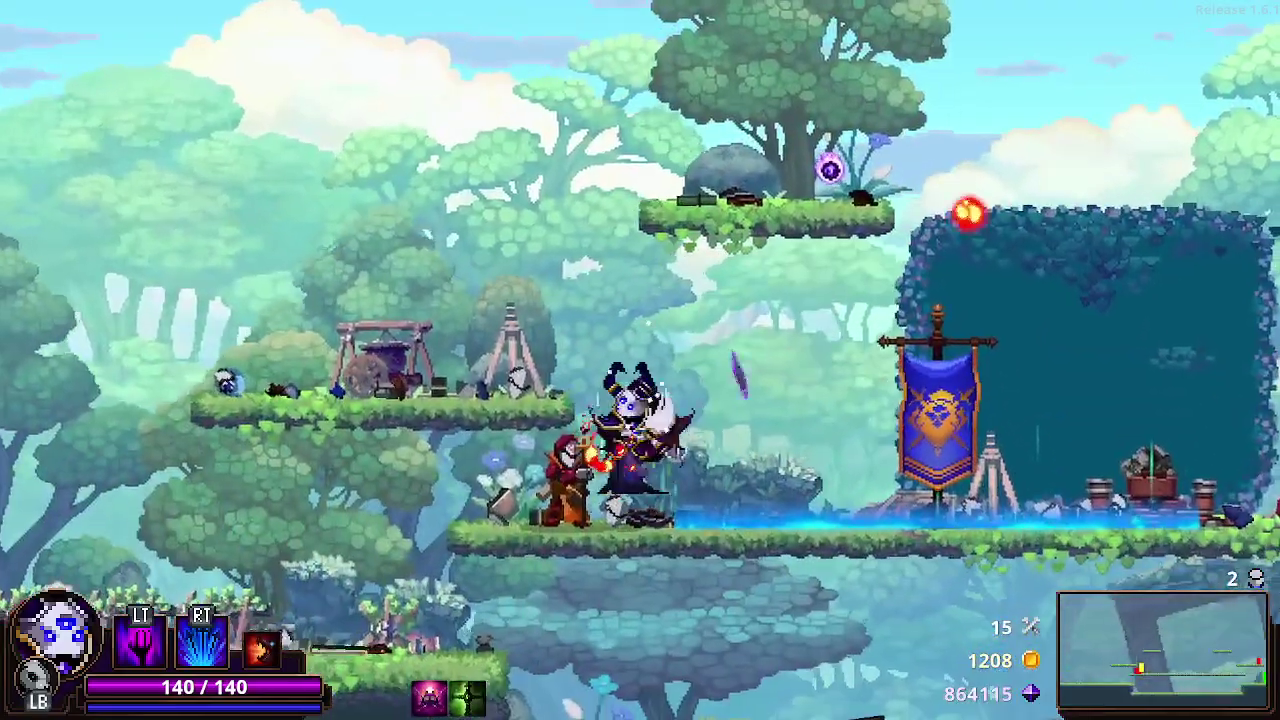